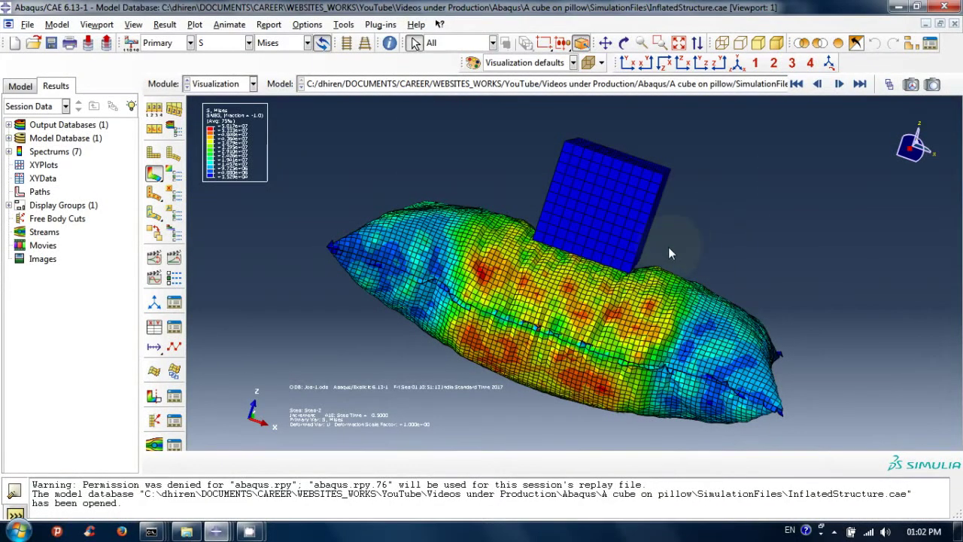
- Rotate the pillow results view to a new angle
left_click_drag(668, 253, 580, 310, "ctrl+alt")
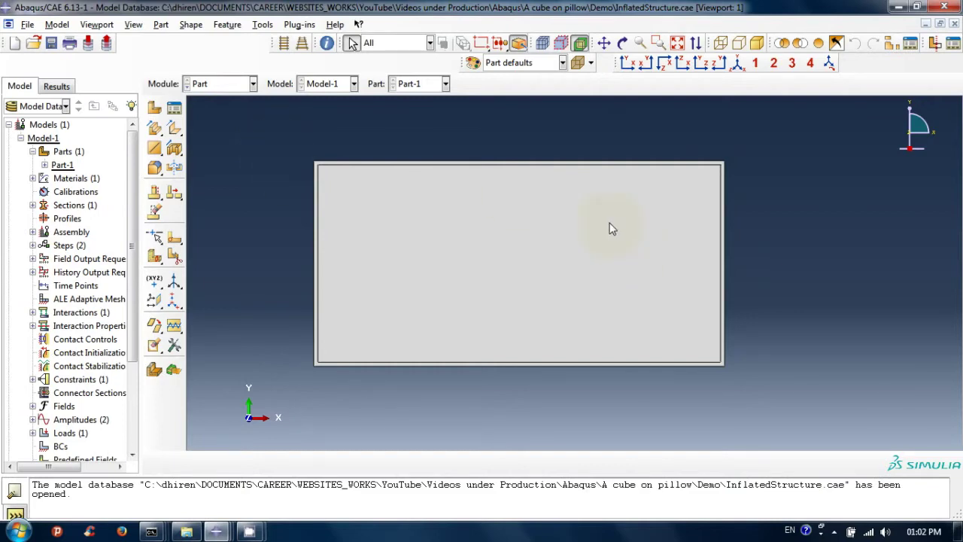
- Open Create Part for Part-2, a 3D deformable solid extrusion with approximate size 200
mouse_move(610, 229)
left_mouse_down("ctrl+alt")
mouse_move(561, 237)
mouse_move(559, 256)
mouse_move(602, 185)
mouse_move(609, 213)
mouse_move(440, 180)
mouse_move(413, 193)
left_mouse_up("ctrl+alt")
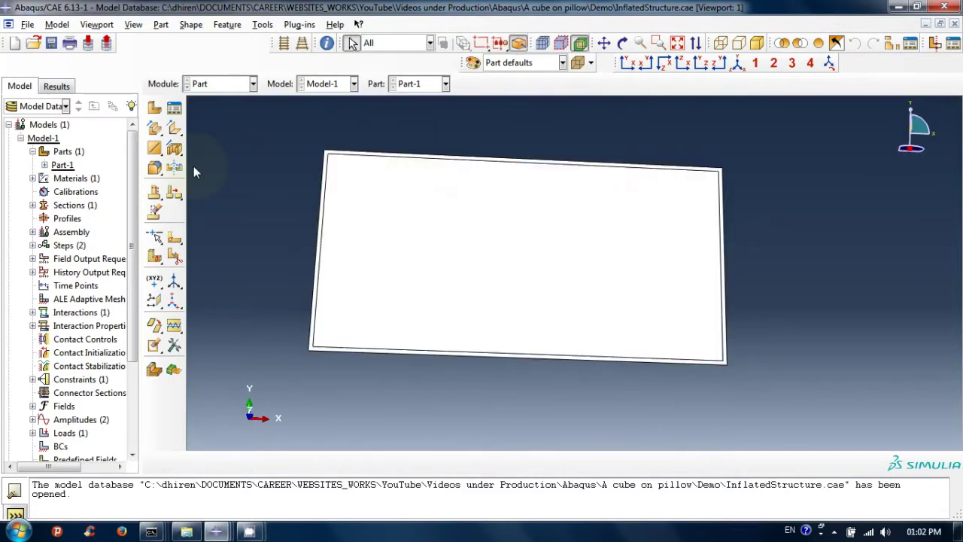
left_click(64, 153)
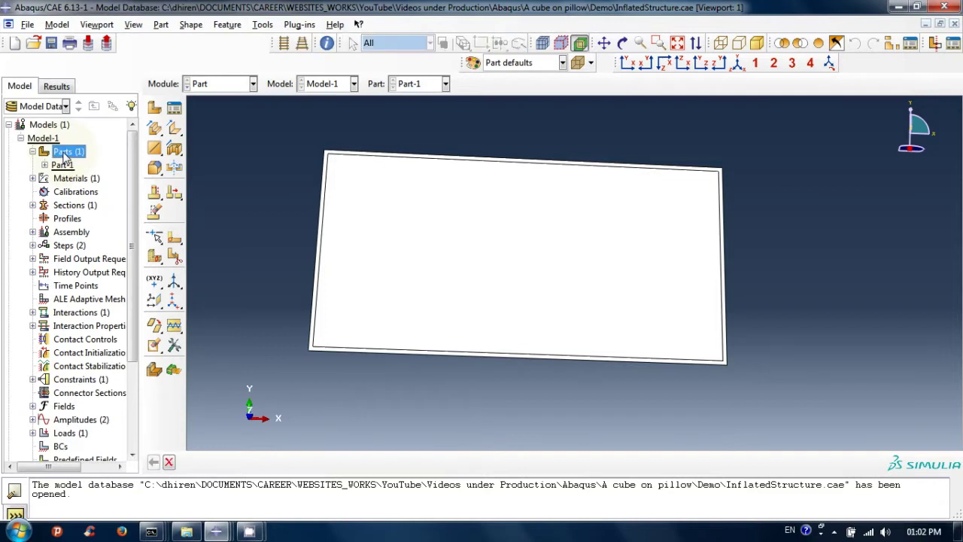
double_click(64, 153)
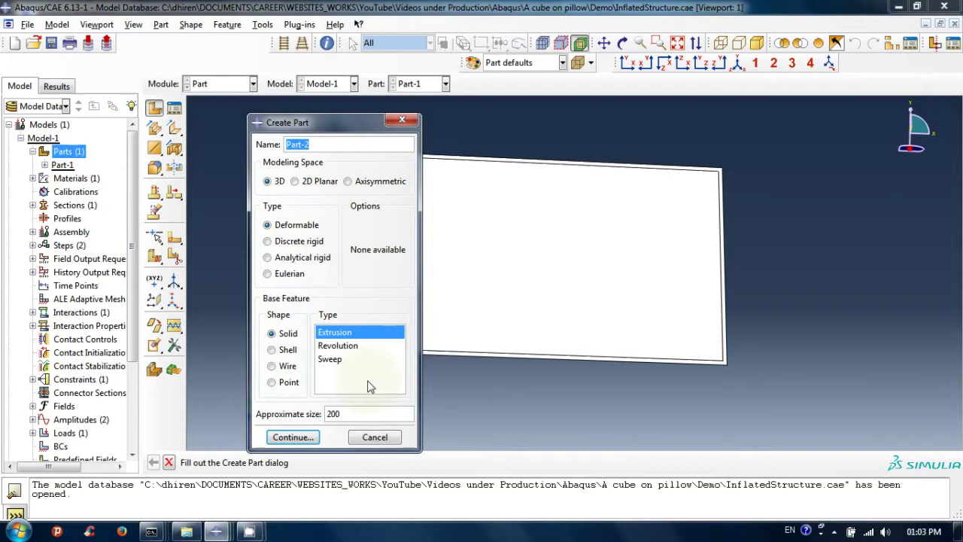
- Accept the part settings and sketch a rectangle profile
key("Return")
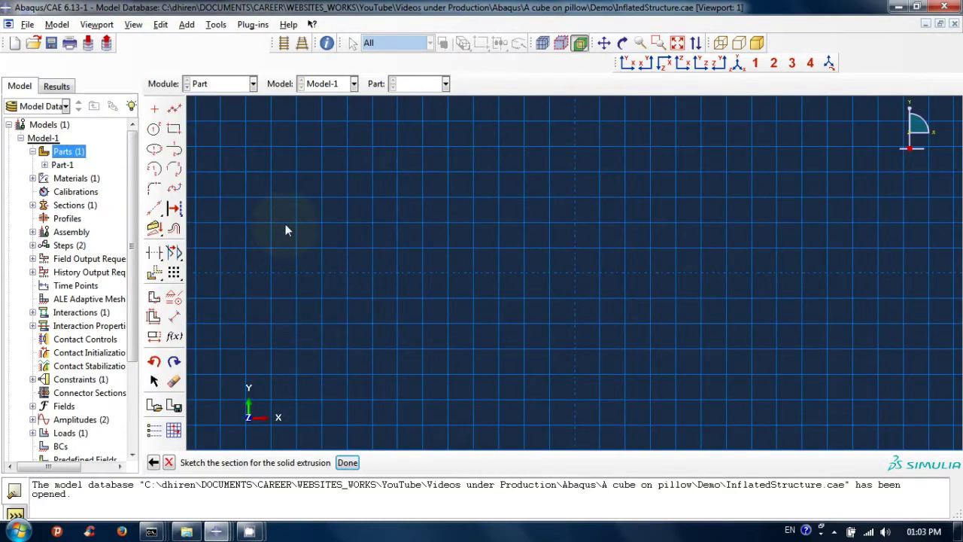
left_click(174, 128)
left_click(530, 243)
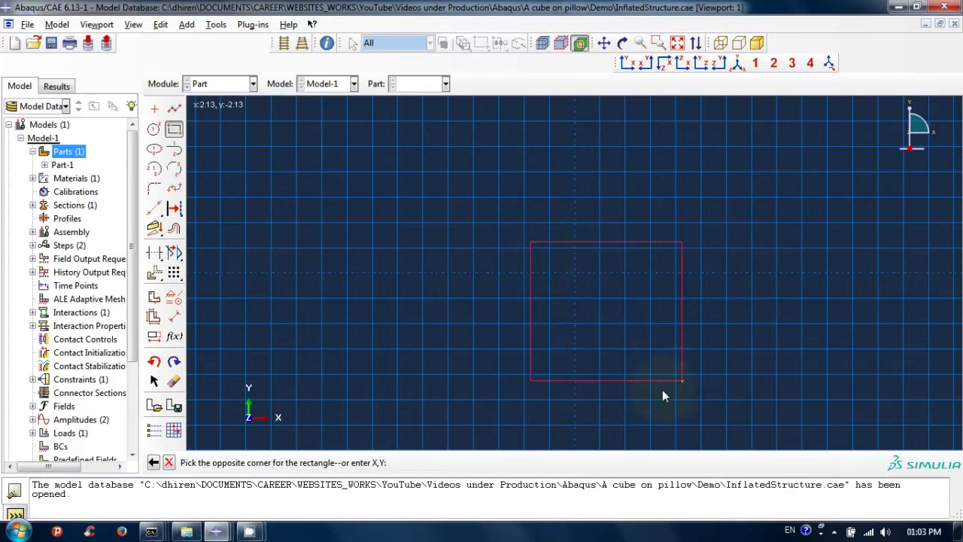
left_click(677, 380)
- Dimension the rectangle's width and height to 10 each and finish the sketch
left_click(173, 317)
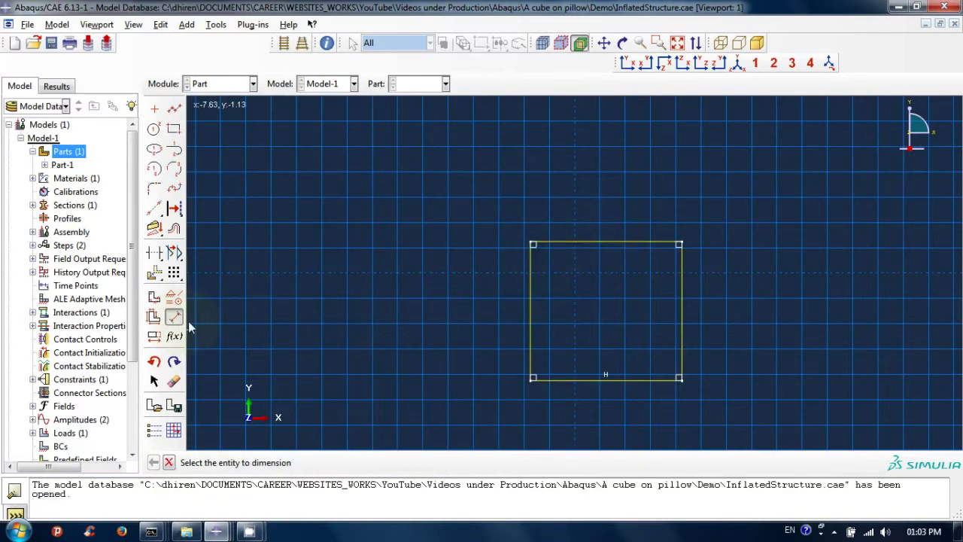
left_click(615, 379)
left_click(617, 412)
type("10")
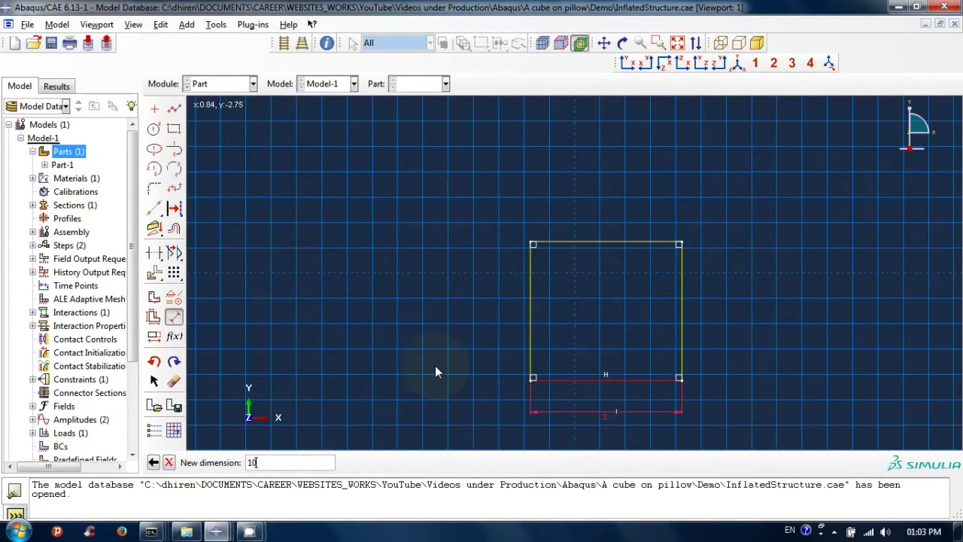
key("Return")
left_click(531, 321)
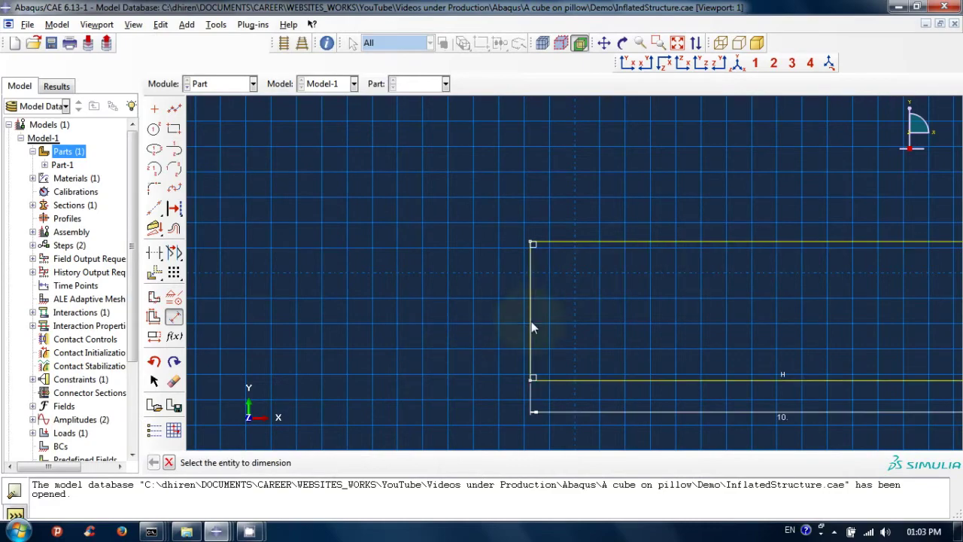
left_click(450, 316)
type("10")
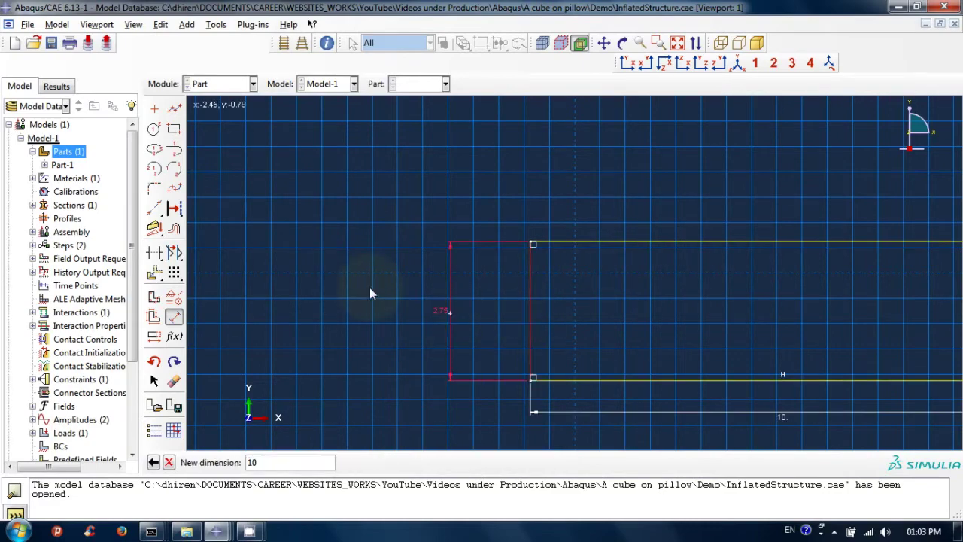
key("Return")
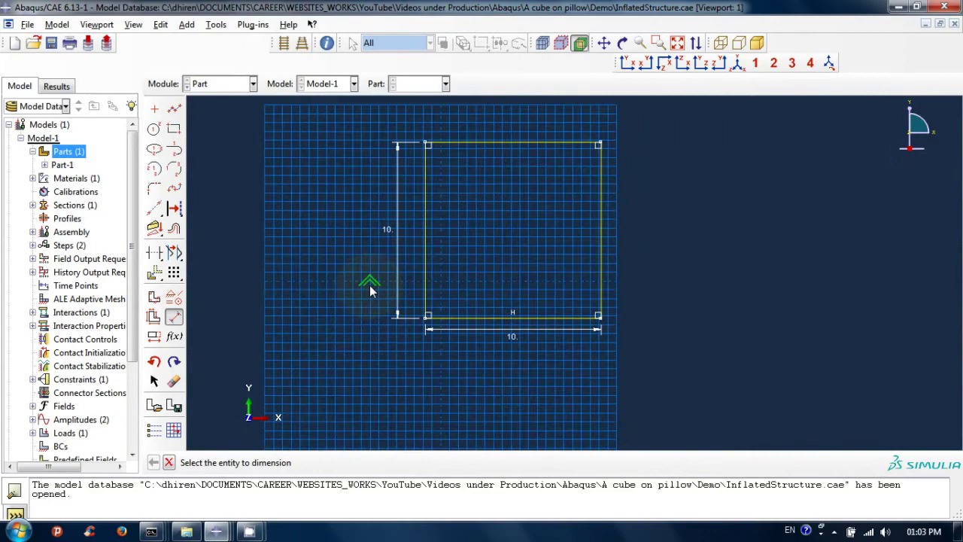
left_click(167, 462)
left_click(358, 465)
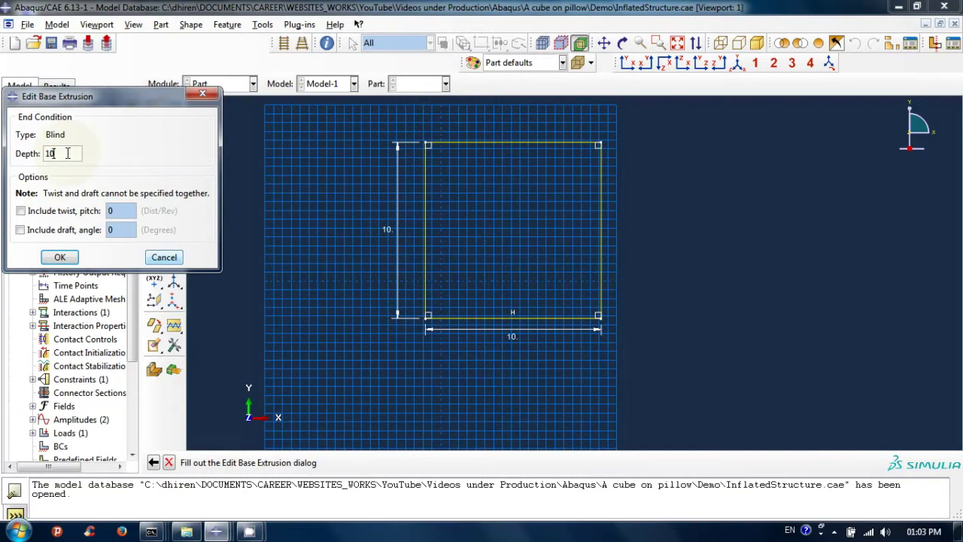
- Extrude the square to a depth of 10, forming a 10 × 10 × 10 cube
left_click(60, 257)
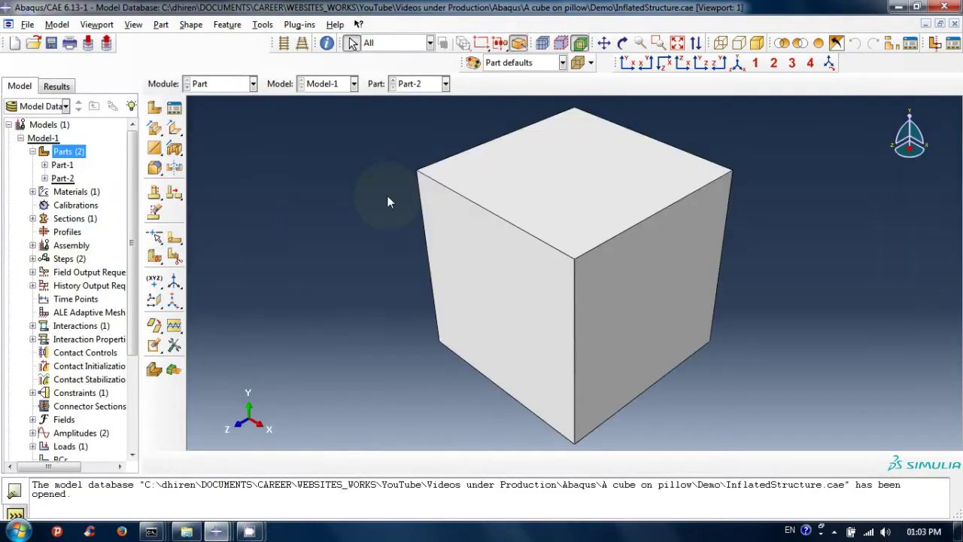
scroll(349, 173, "down", 3)
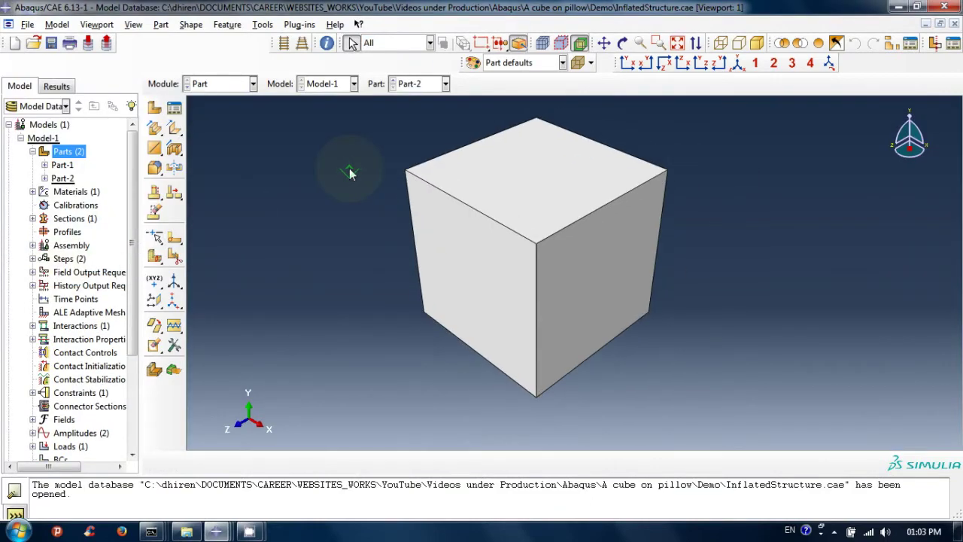
scroll(349, 168, "down", 1)
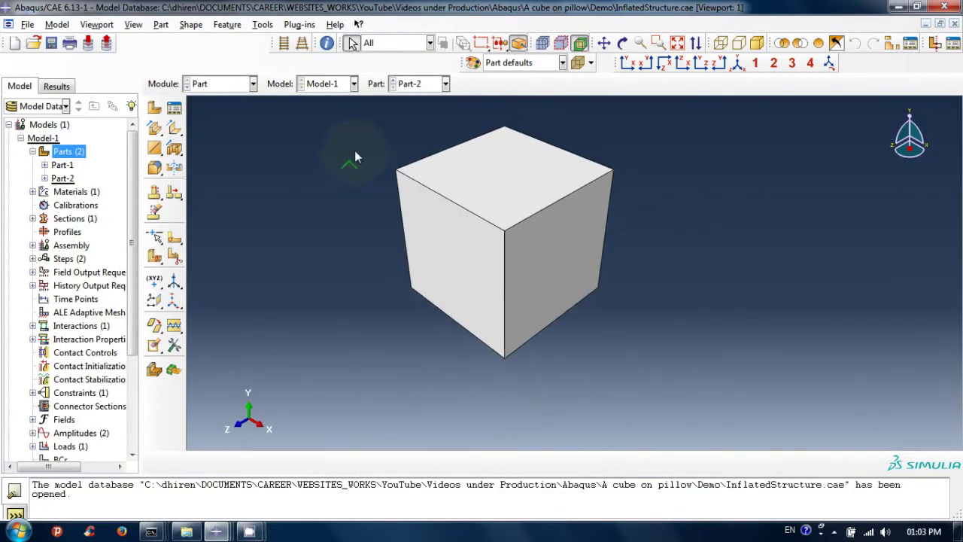
- In the Mesh module, seed the whole Part-2 with a global size of 1
left_click(223, 85)
left_click(315, 115)
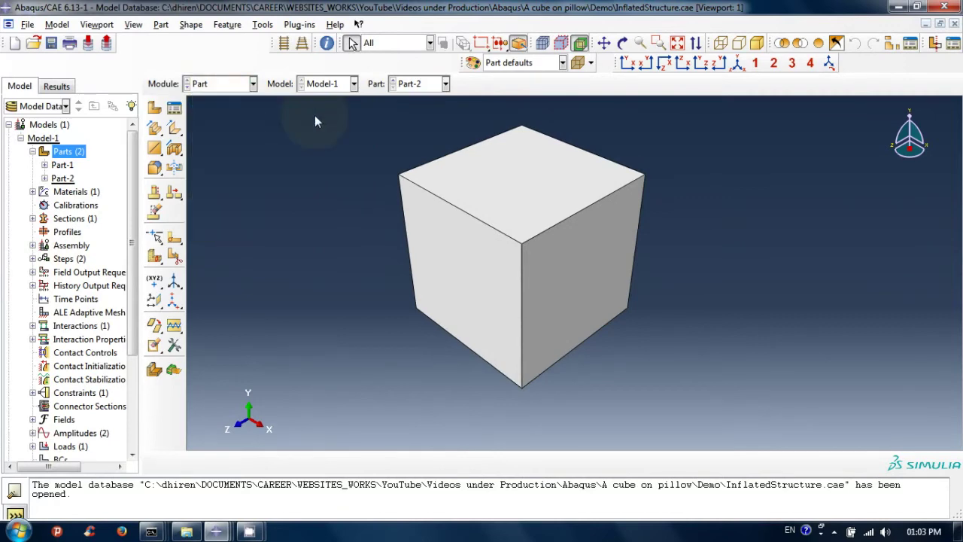
left_click(251, 84)
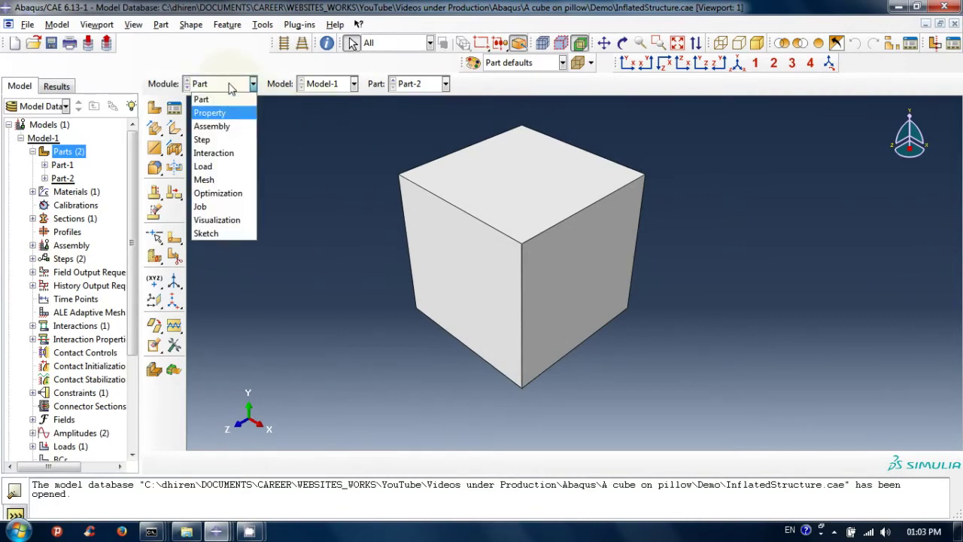
left_click(222, 180)
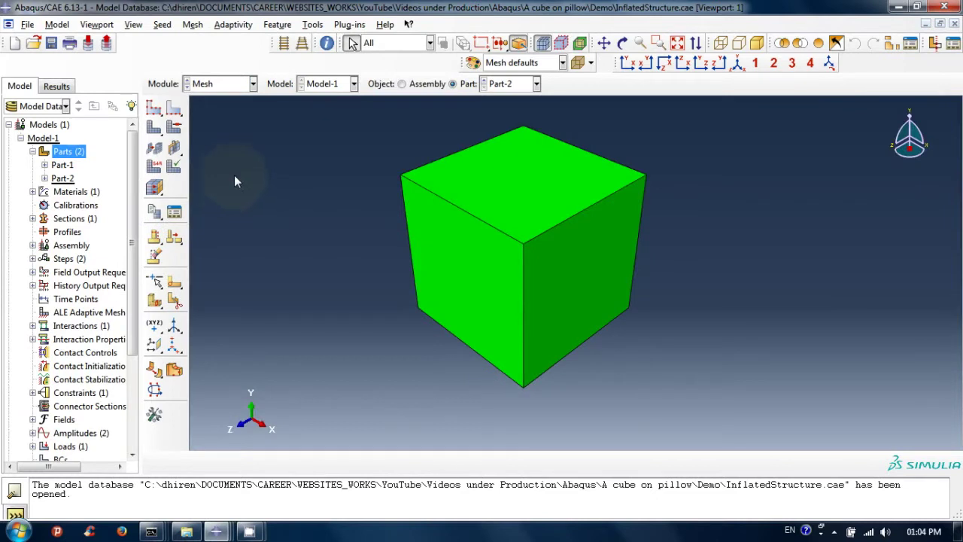
left_click(161, 26)
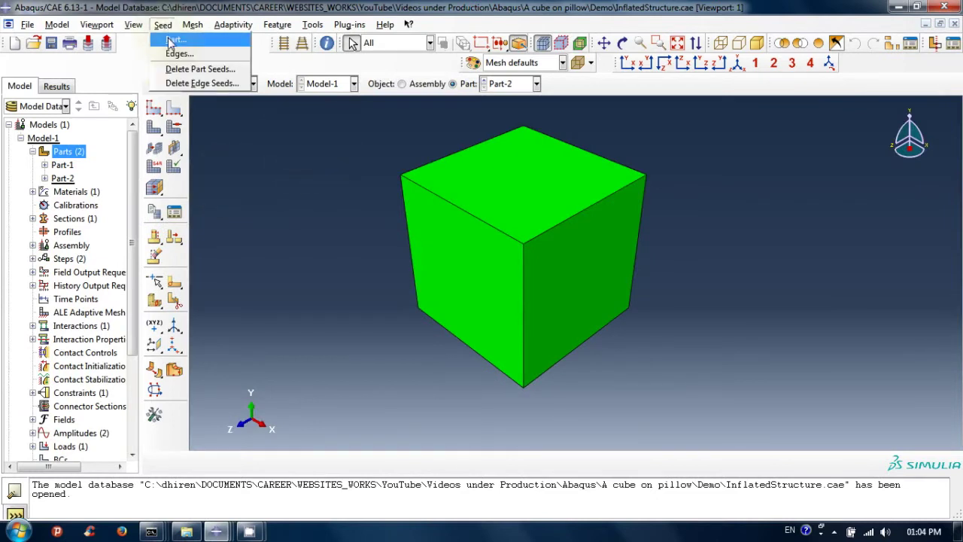
left_click(171, 40)
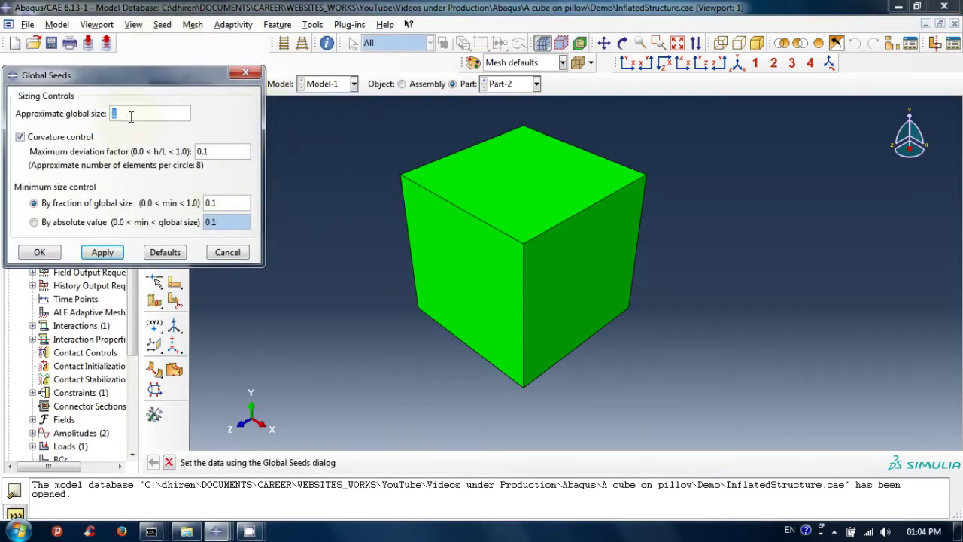
left_click(38, 252)
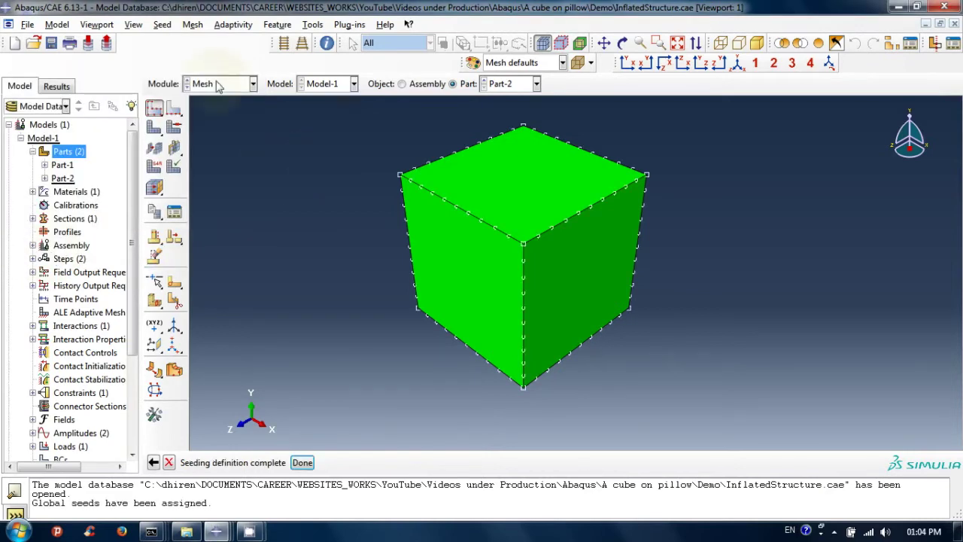
- Mesh the whole cube part, producing 1000 elements
left_click(193, 25)
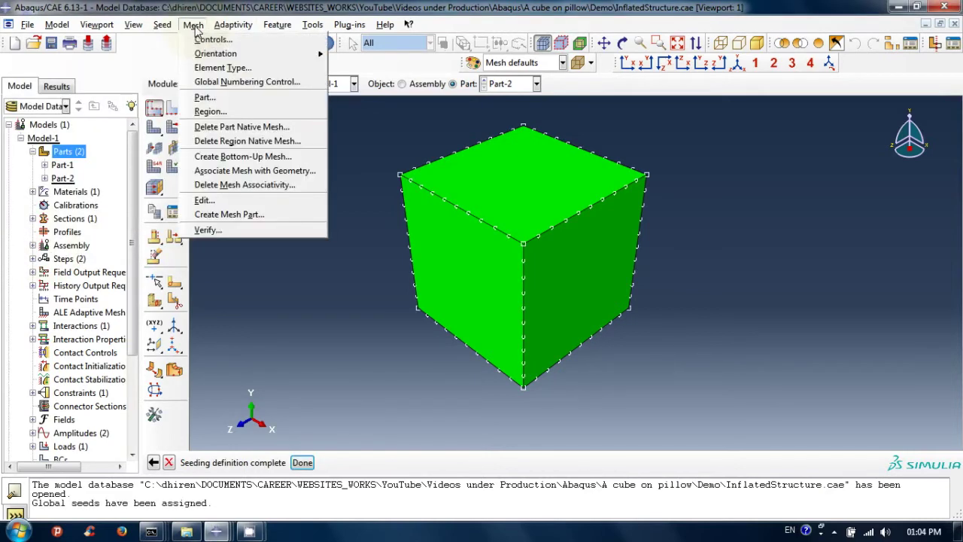
left_click(205, 97)
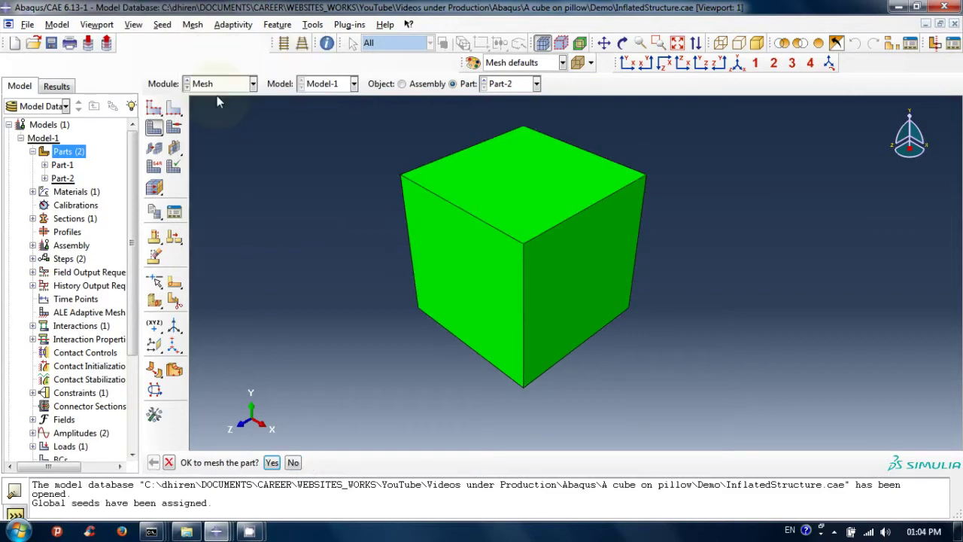
left_click(271, 463)
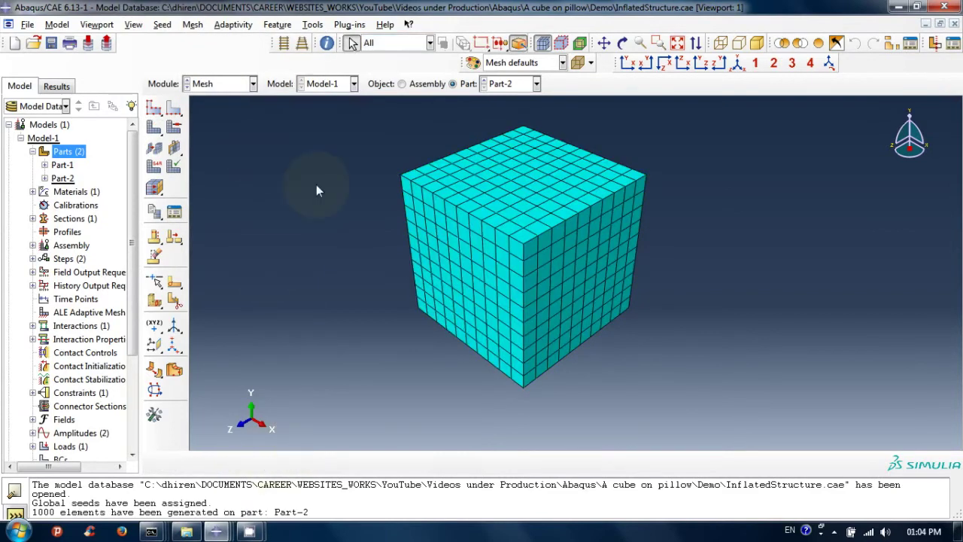
- Switch to the Property module and show the Material Manager listing Material-1
left_click(224, 86)
left_click(225, 111)
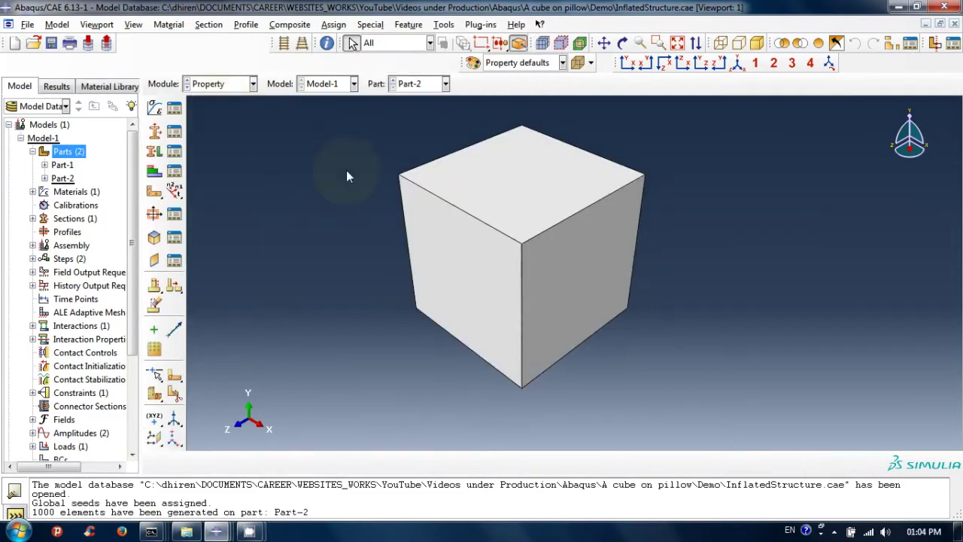
left_click_drag(636, 291, 760, 326, "ctrl+alt")
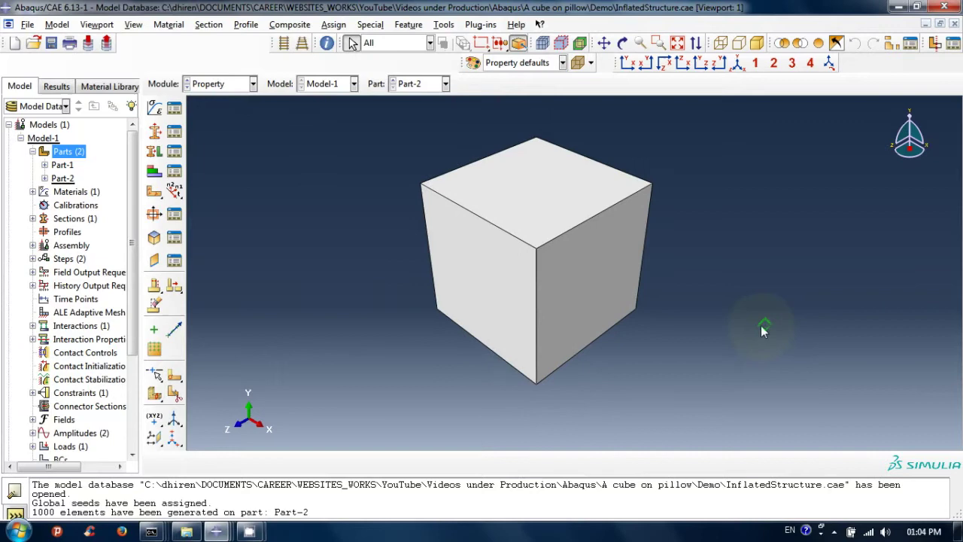
left_click(169, 25)
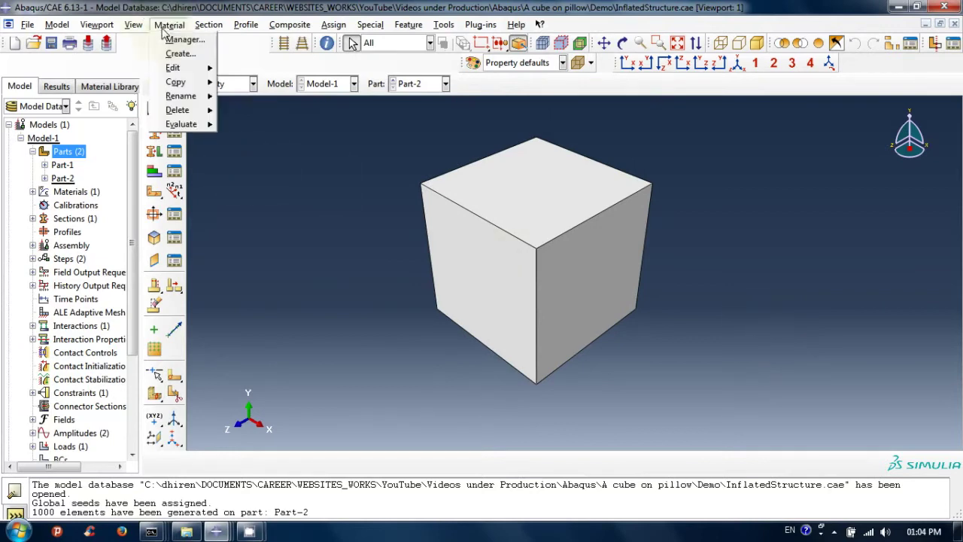
left_click(181, 39)
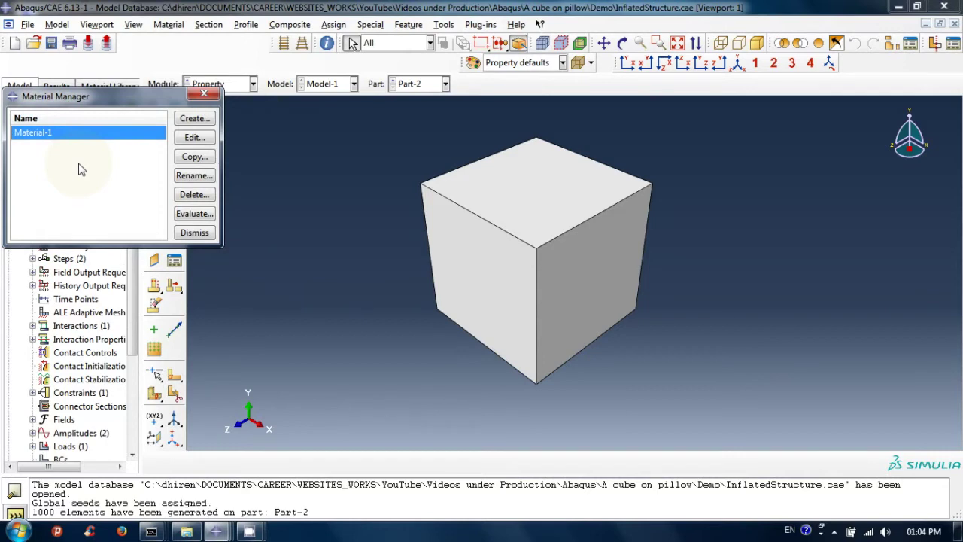
- Create material cubeMaterial with elastic Young's Modulus 200e9 and Poisson's Ratio 0.3
left_click(194, 118)
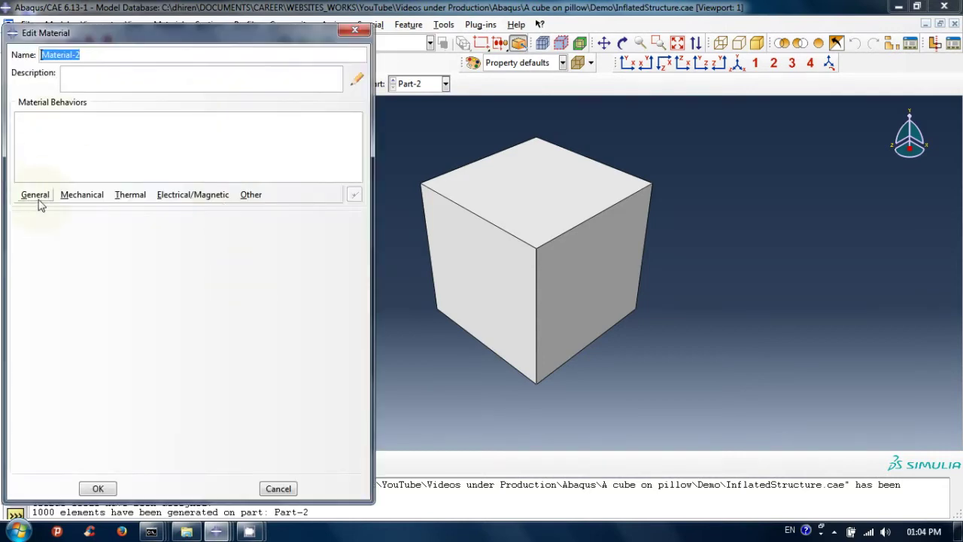
type("cube")
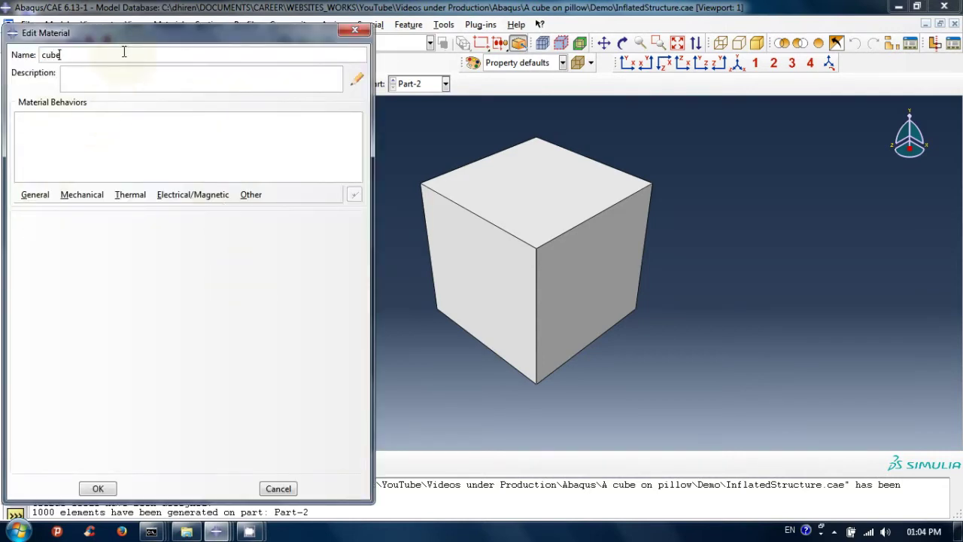
type("Material")
left_click(82, 194)
mouse_move(97, 208)
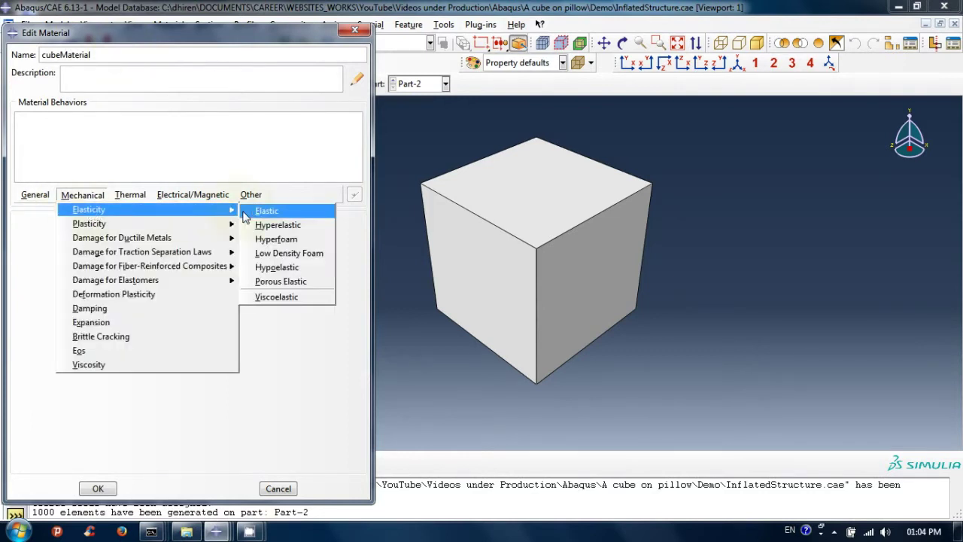
left_click(271, 208)
left_click(75, 386)
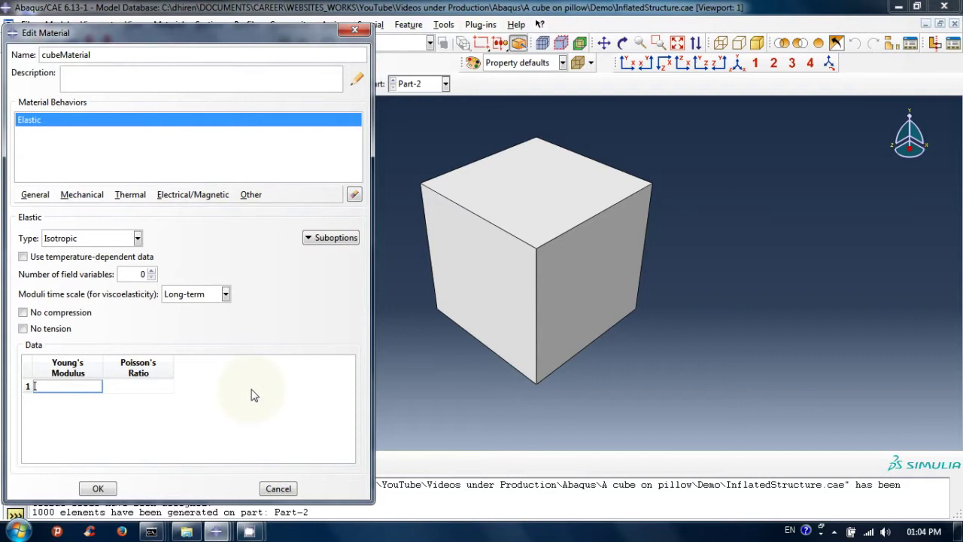
type("200e9")
key("Tab")
type("0.3")
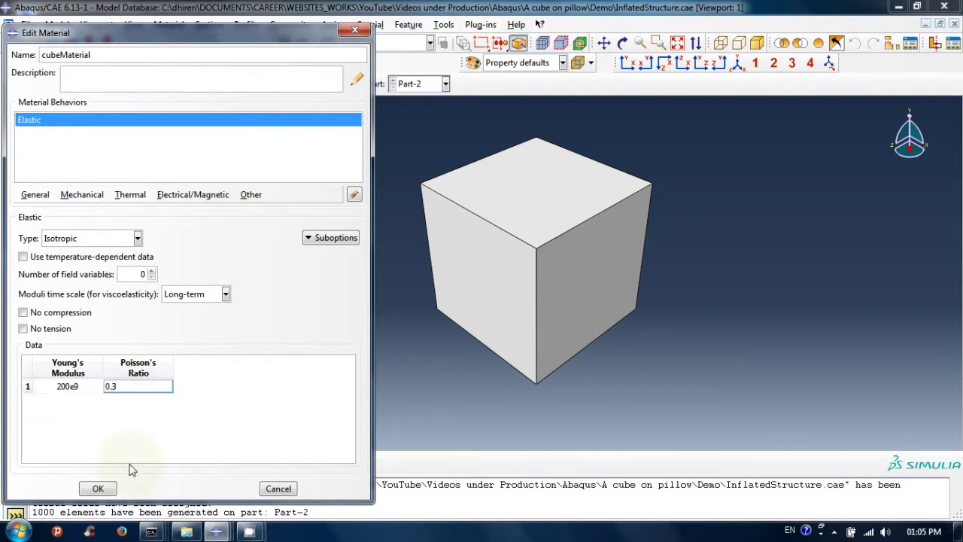
left_click(54, 154)
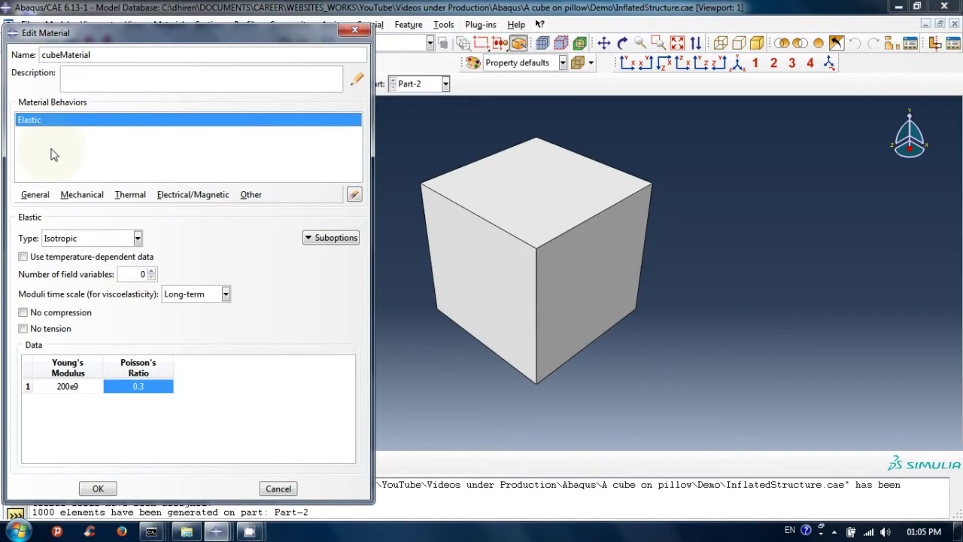
- Add a mass density of 1763 to cubeMaterial and save it
left_click(34, 194)
left_click(43, 208)
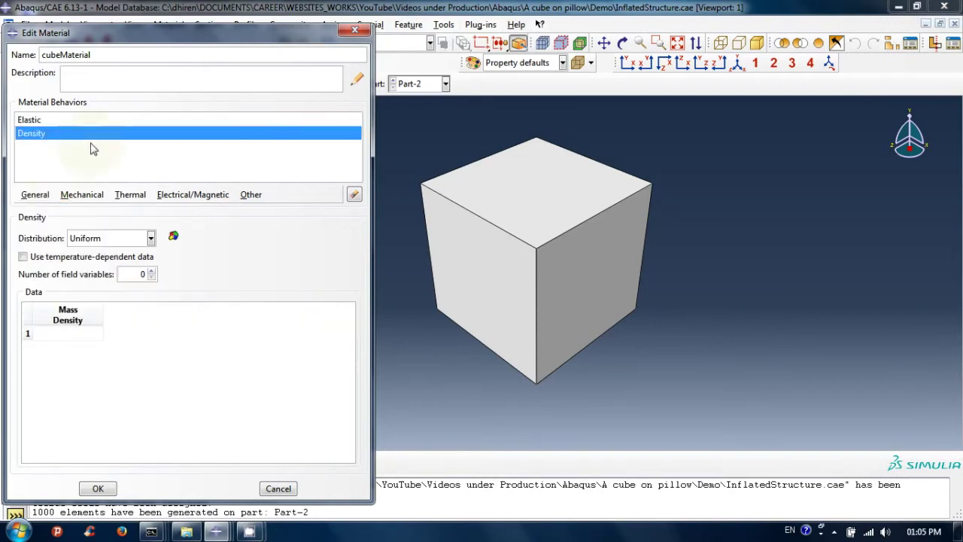
left_click(80, 335)
type("1763")
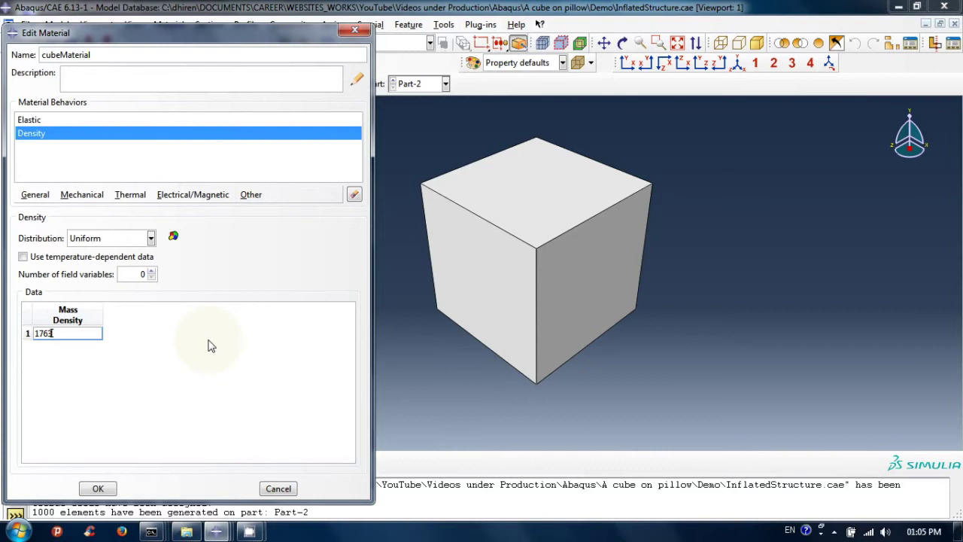
left_click(54, 390)
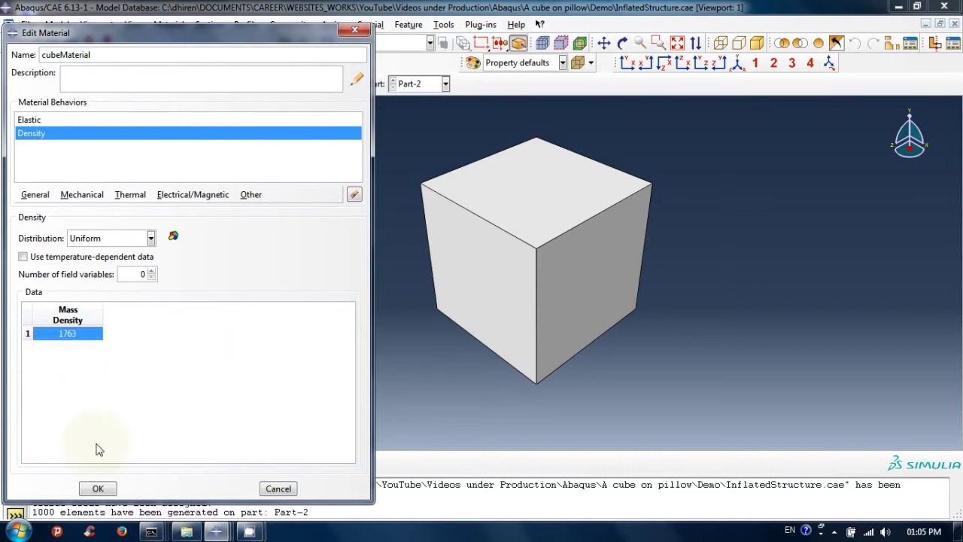
left_click(98, 489)
left_click(98, 489)
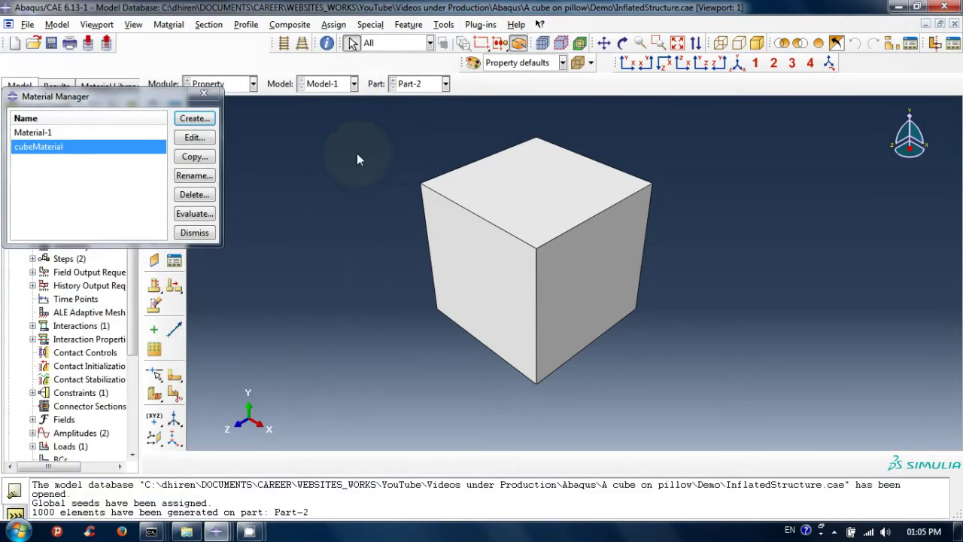
- Close the Material Manager and add a Solid Homogeneous section cubeSolid using cubeMaterial
left_click(202, 96)
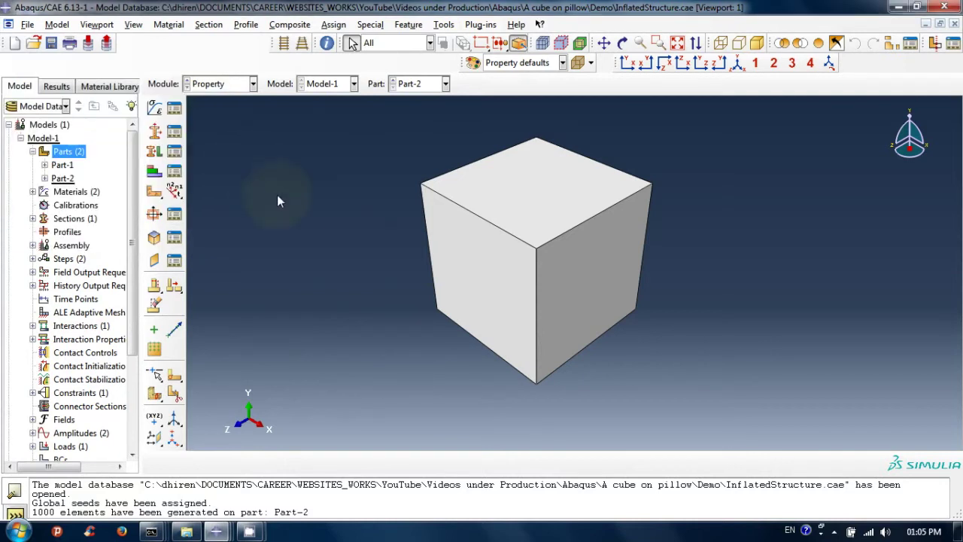
left_click(208, 24)
left_click(217, 38)
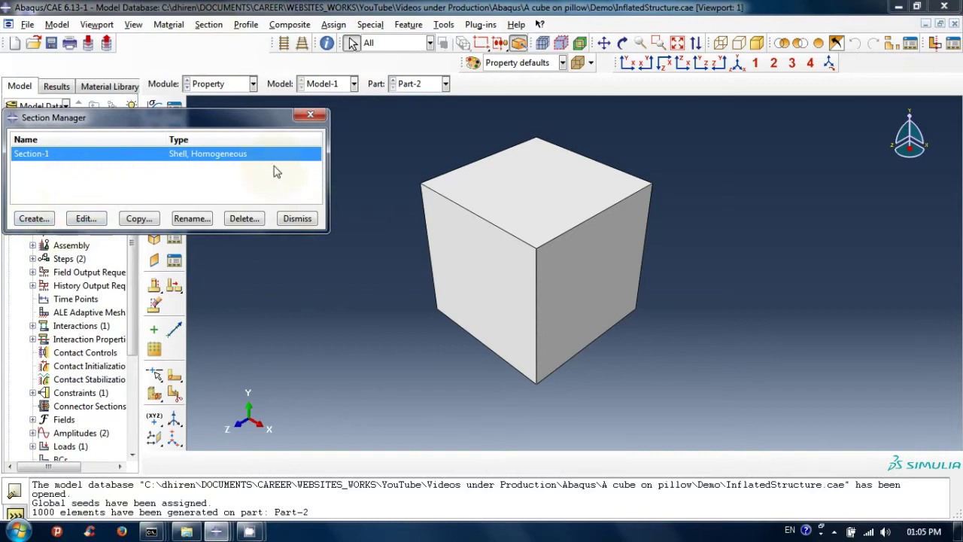
left_click(35, 219)
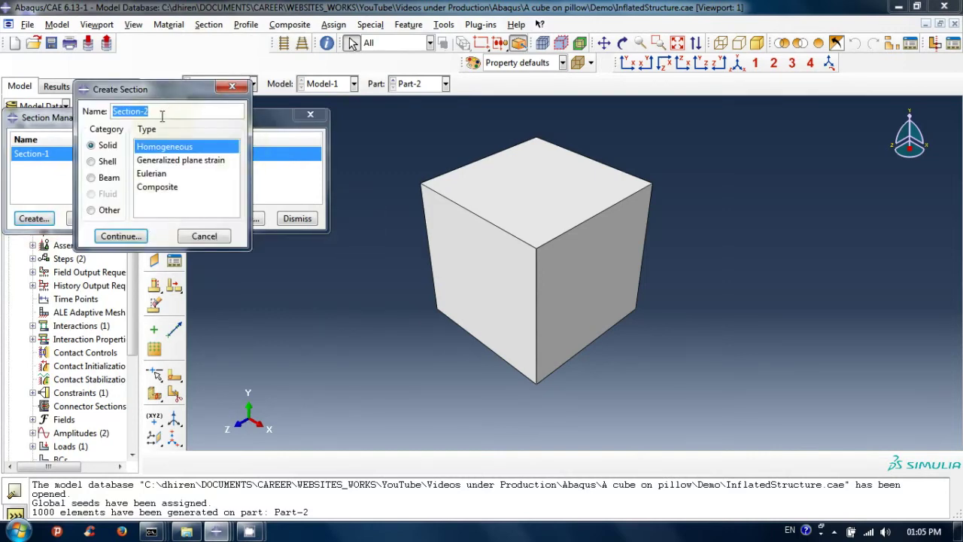
type("cubeSolid")
left_click(121, 237)
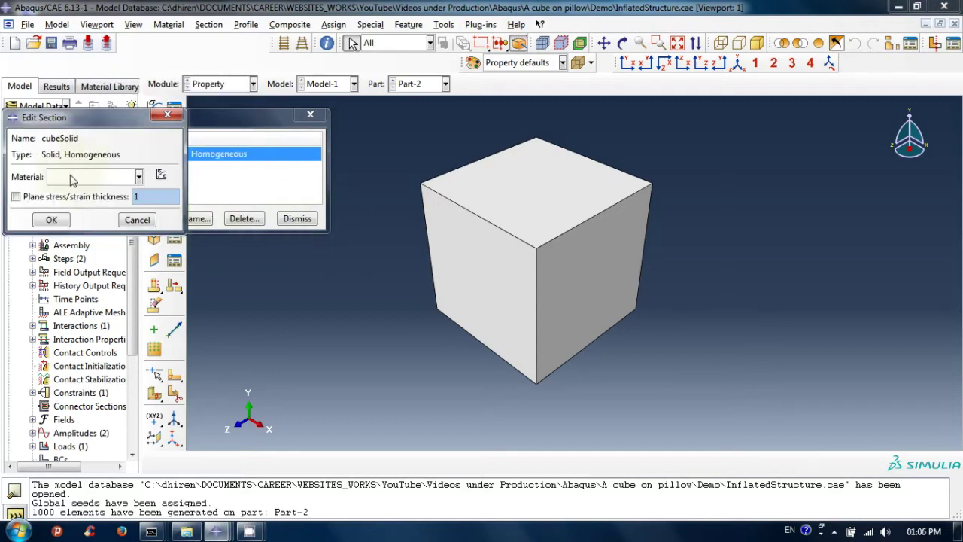
left_click(111, 177)
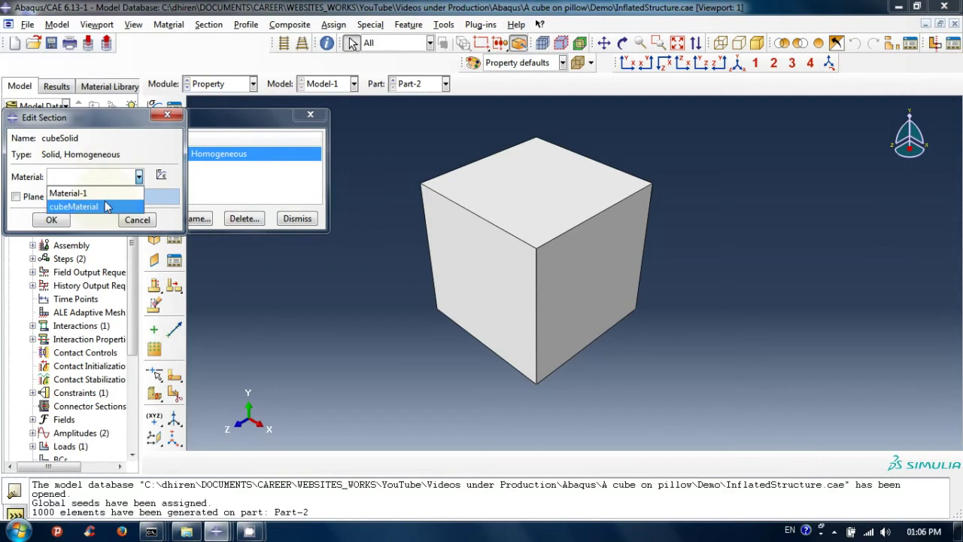
left_click(105, 207)
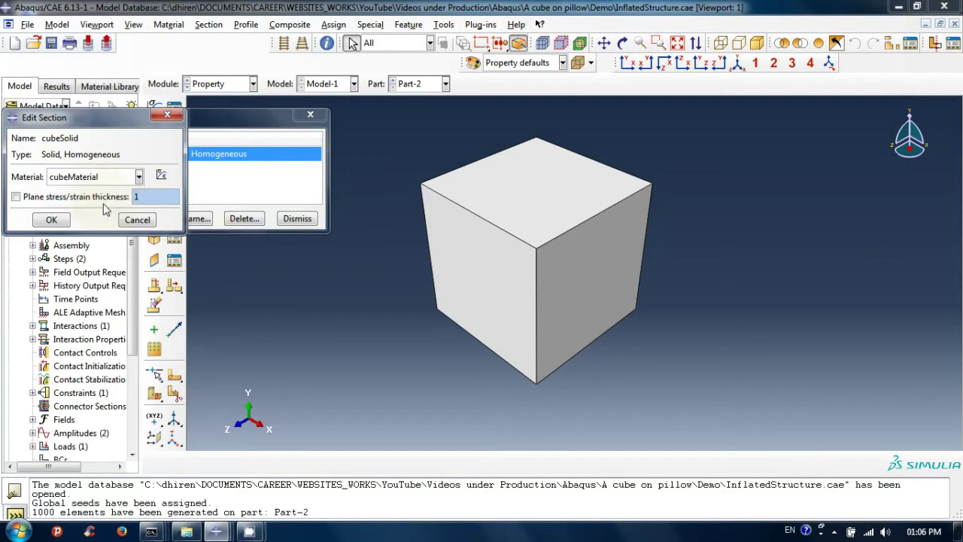
left_click(60, 219)
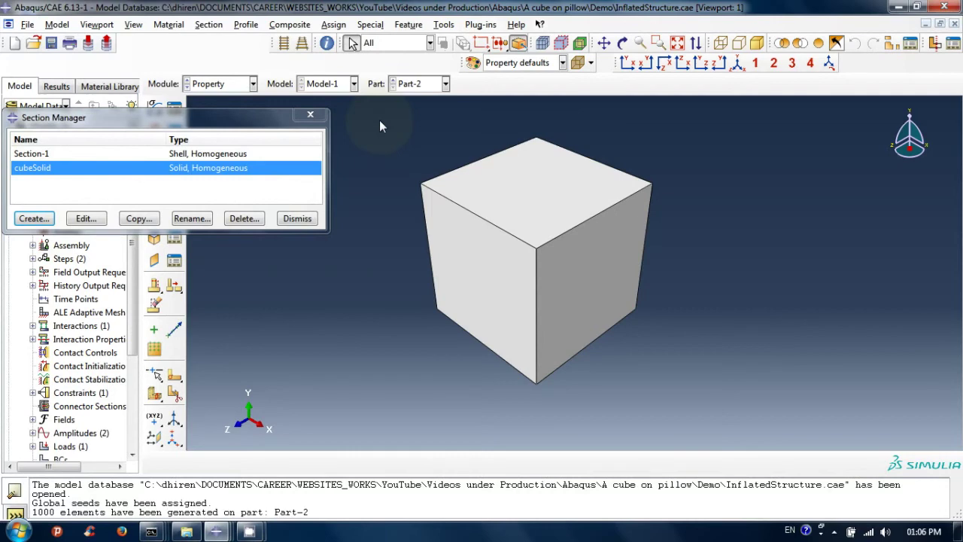
- Assign section cubeSolid to the whole Part-2 cube without creating a set
left_click(311, 116)
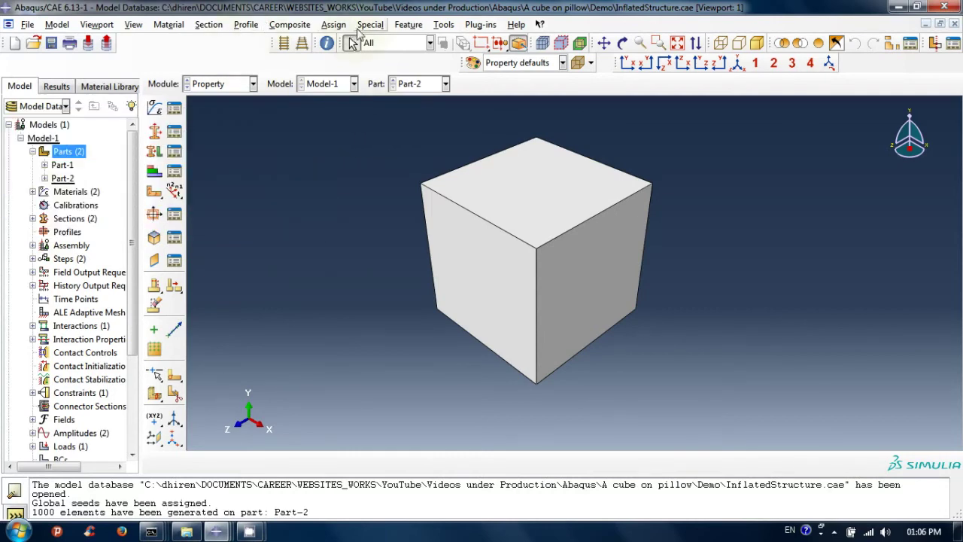
left_click(333, 25)
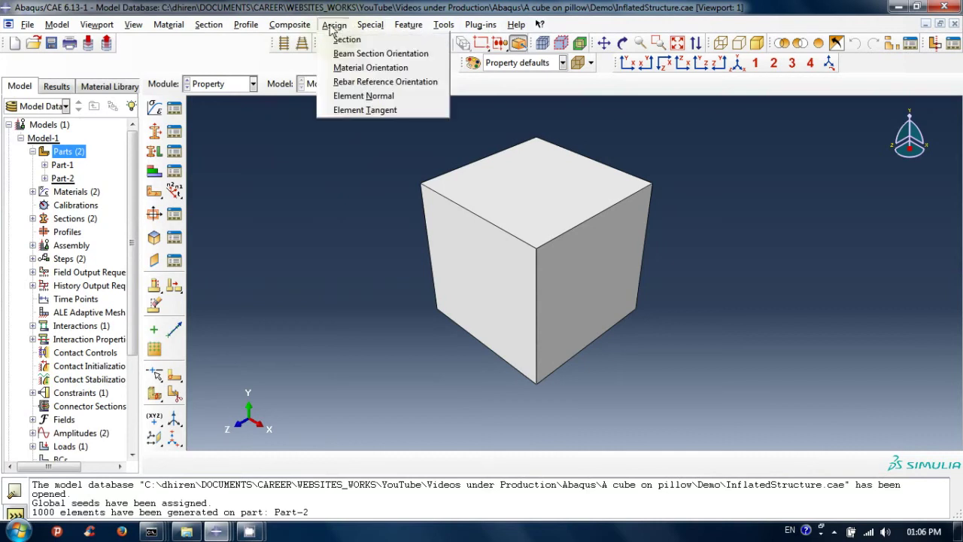
left_click(346, 38)
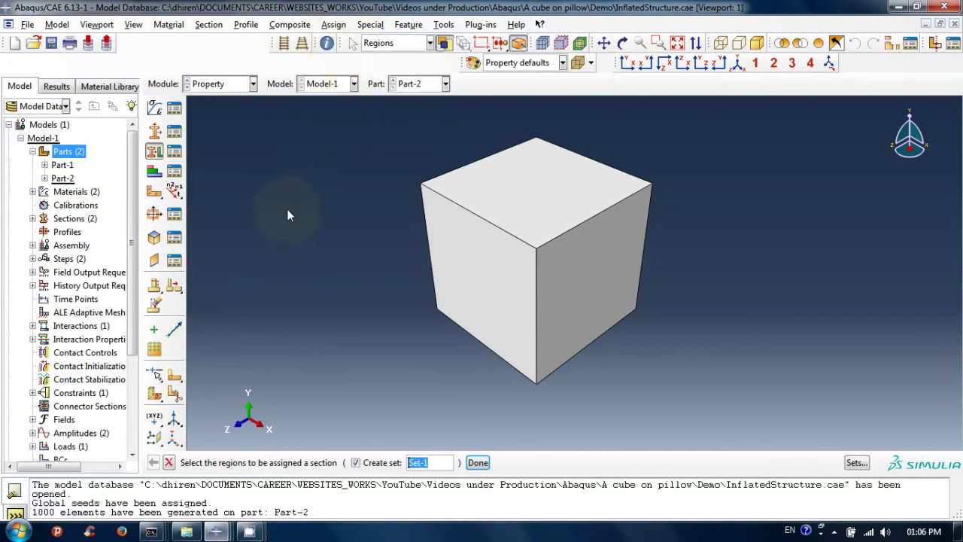
left_click(529, 315)
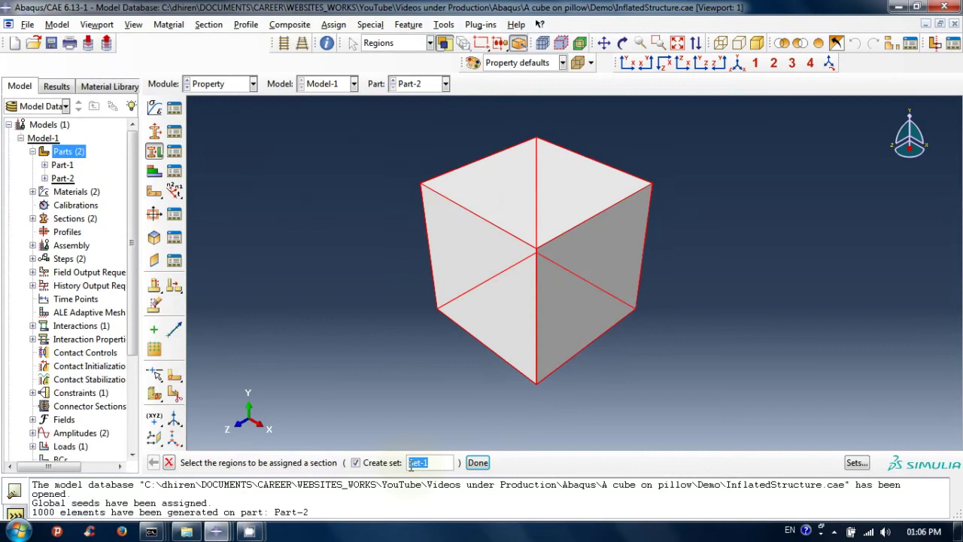
left_click(355, 463)
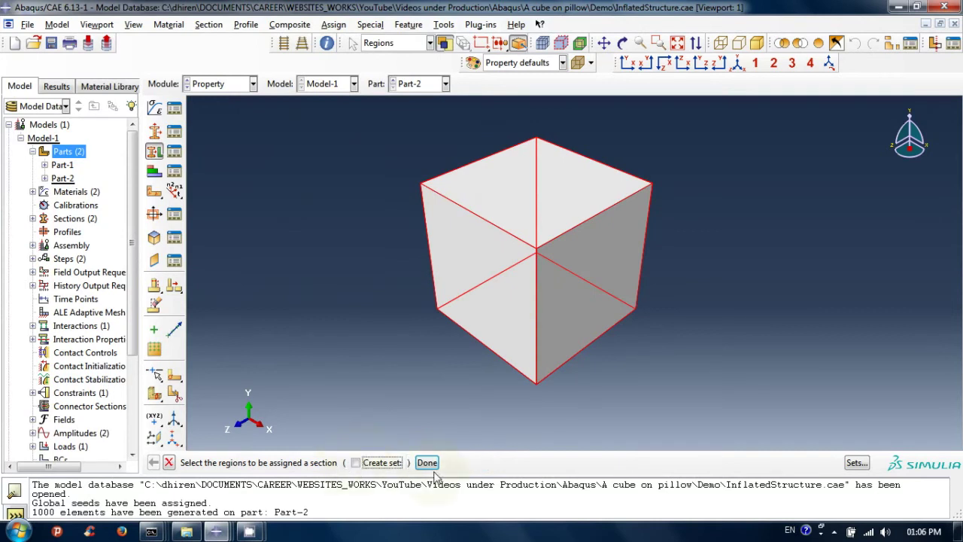
left_click(426, 462)
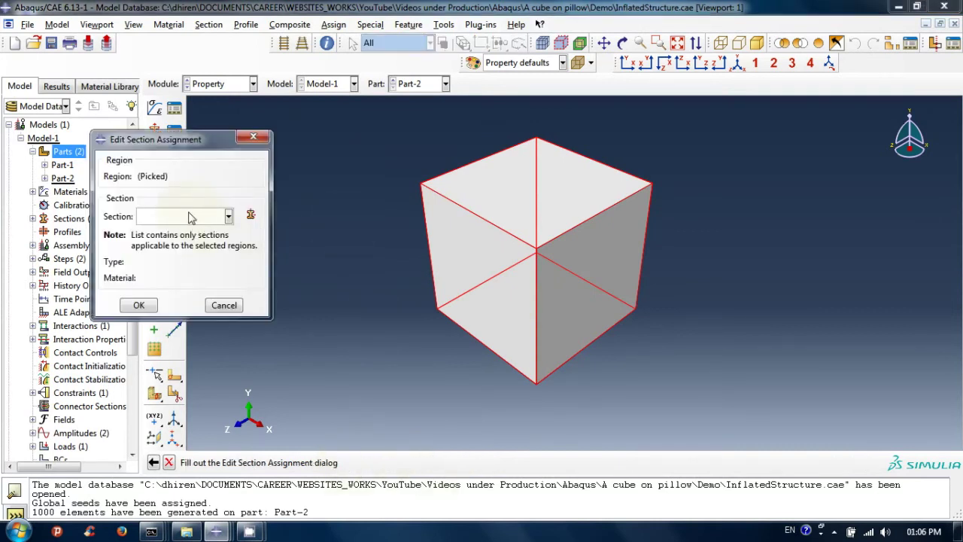
left_click(190, 218)
left_click(189, 245)
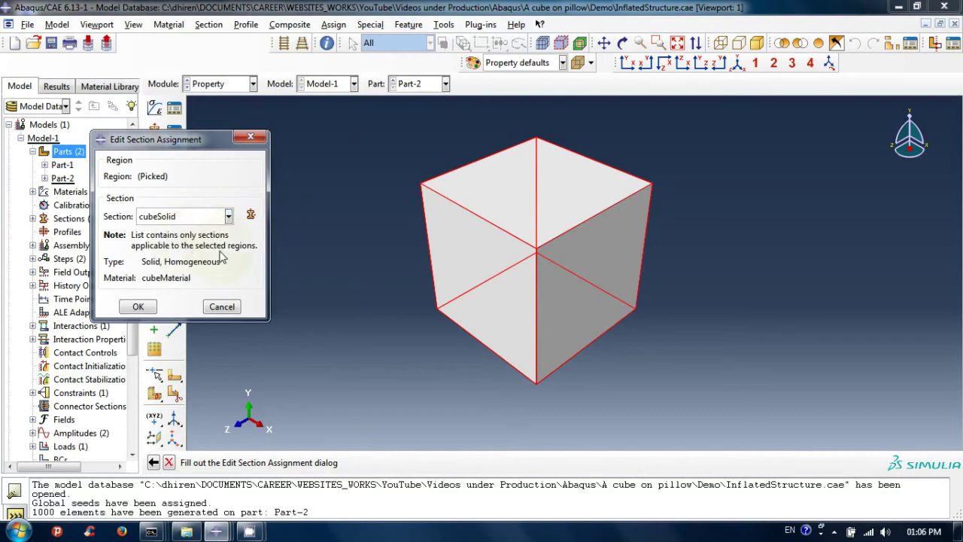
left_click(139, 308)
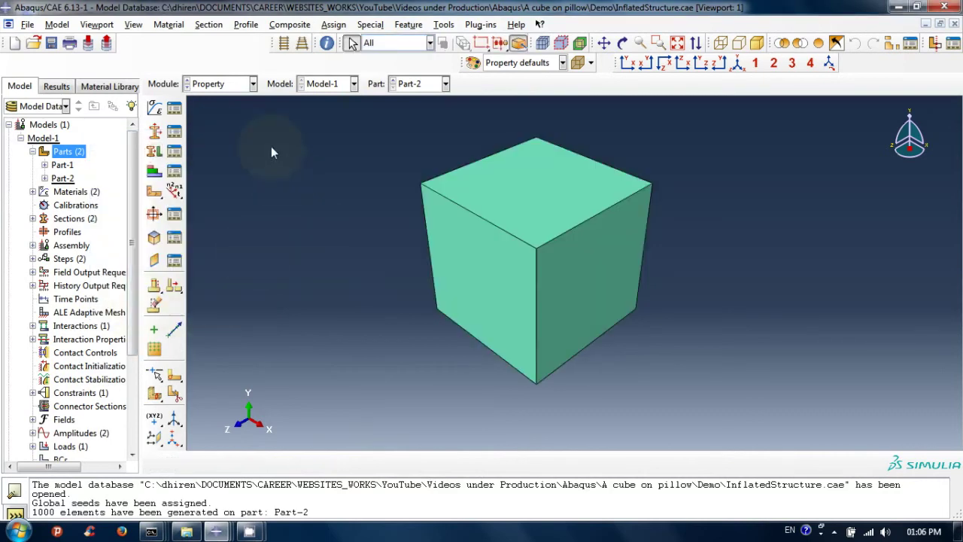
- In the Assembly module, create an instance of Part-2, the cube
left_click(248, 85)
left_click(213, 127)
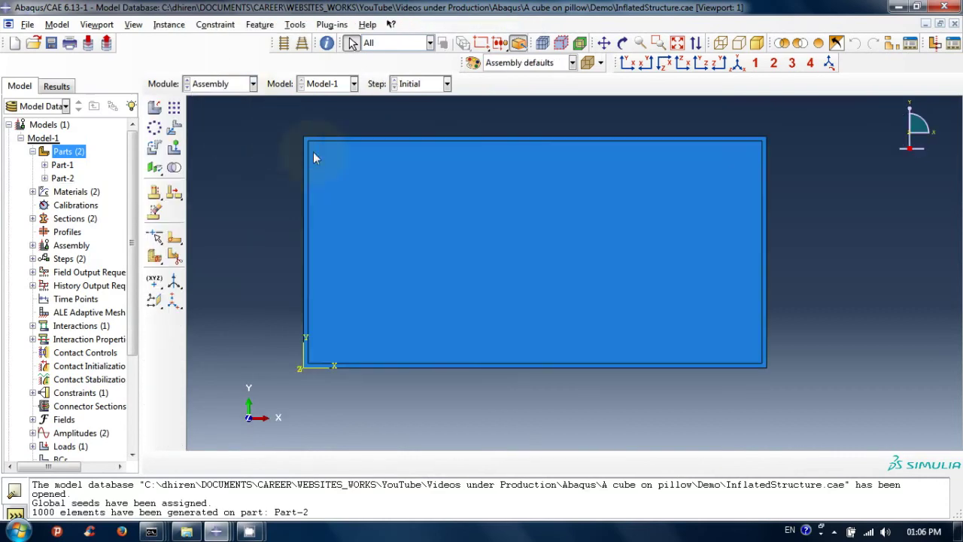
left_click(168, 24)
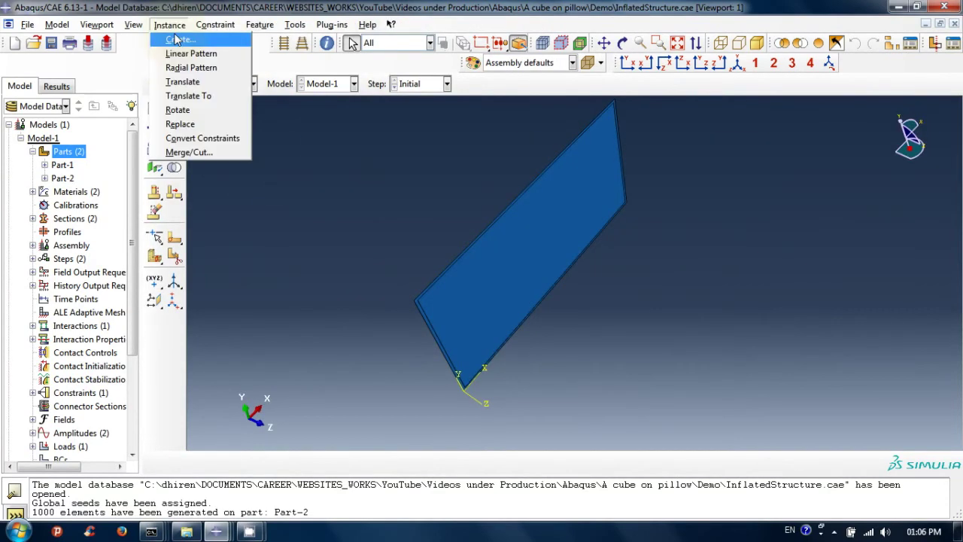
left_click(178, 39)
left_click(32, 160)
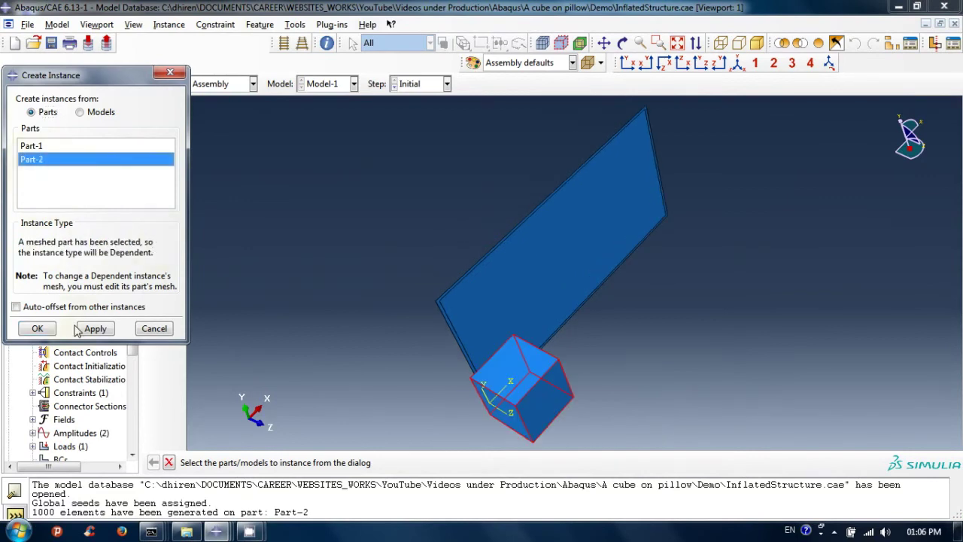
left_click(34, 329)
- Translate the cube instance by 0, 0, 10
left_click(529, 391)
left_click(312, 461)
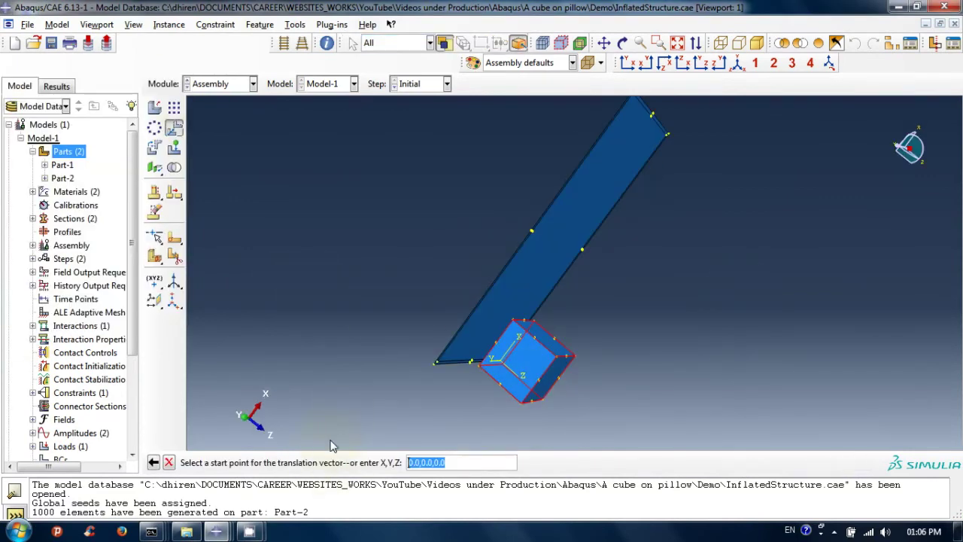
key("Return")
key("BackSpace")
key("BackSpace")
key("BackSpace")
type("10")
key("Return")
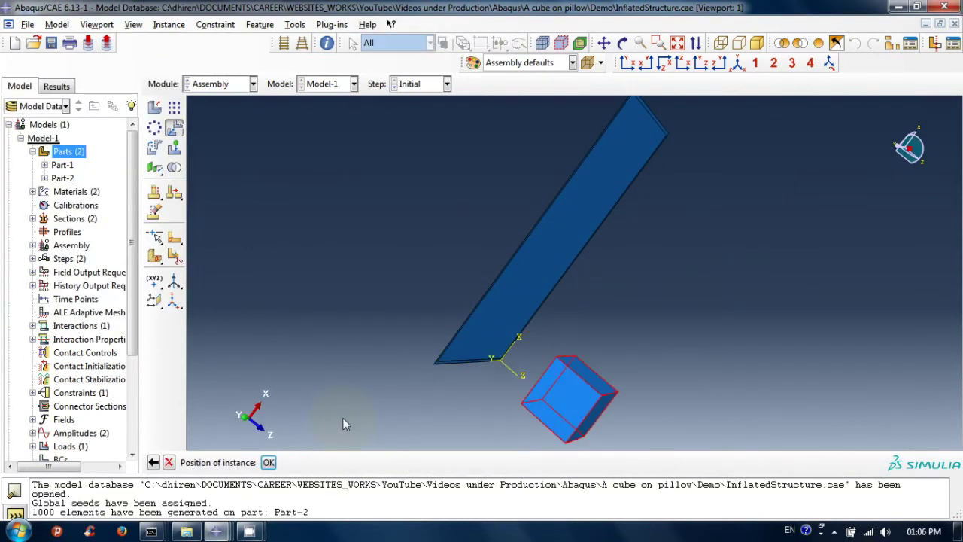
key("Return")
- Translate the plate instance by 0, 0, 5
left_click(530, 258)
middle_click(329, 354)
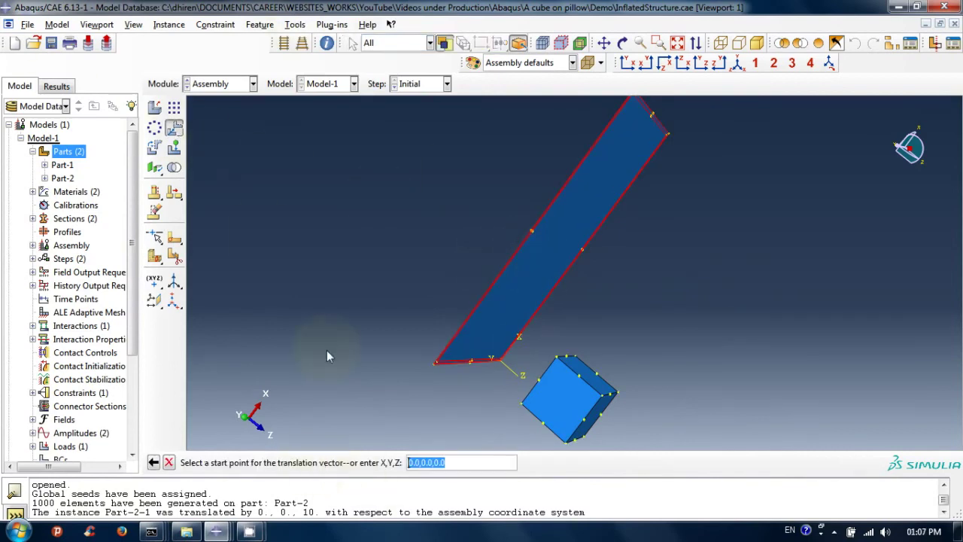
key("Return")
left_click(470, 462)
key("BackSpace")
key("BackSpace")
key("BackSpace")
type("5")
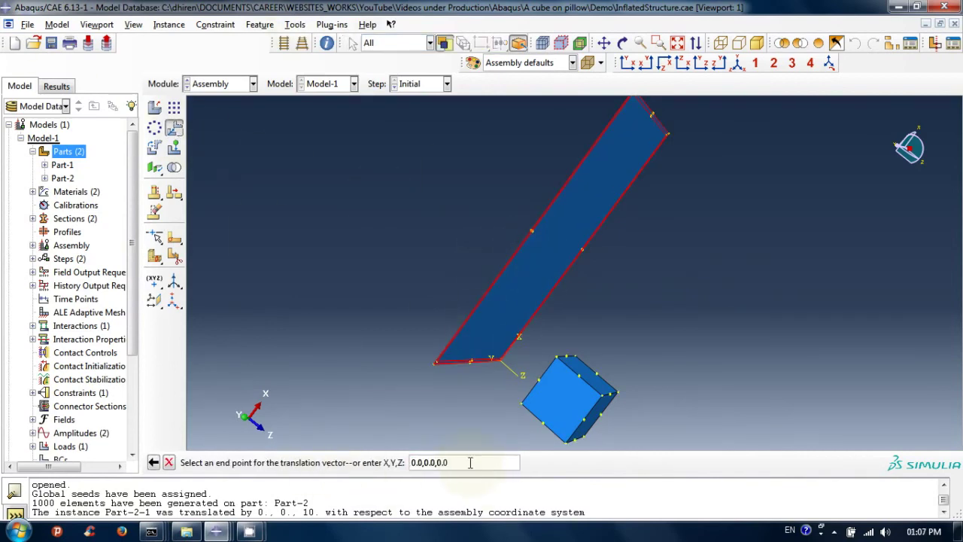
key("Return")
key("Return")
left_click_drag(512, 323, 434, 276, "ctrl+alt")
- In the Step module, start a new Dynamic, Explicit step named Step-2 from the Step Manager
left_click(223, 83)
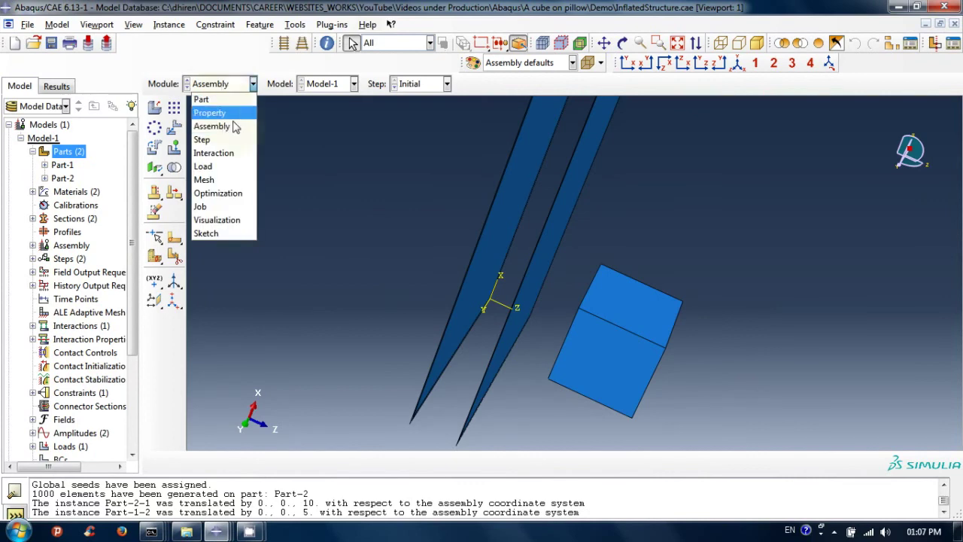
left_click(221, 138)
left_click(162, 24)
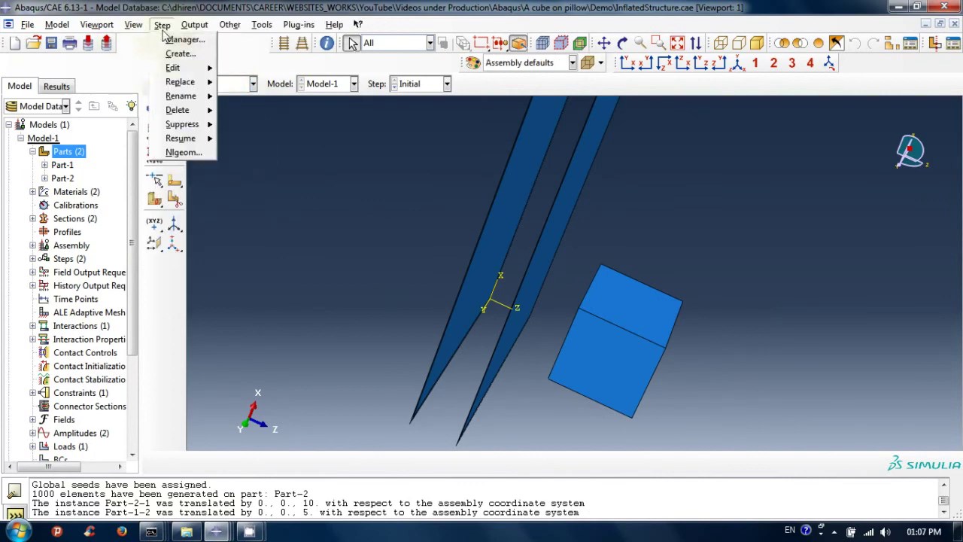
left_click(180, 38)
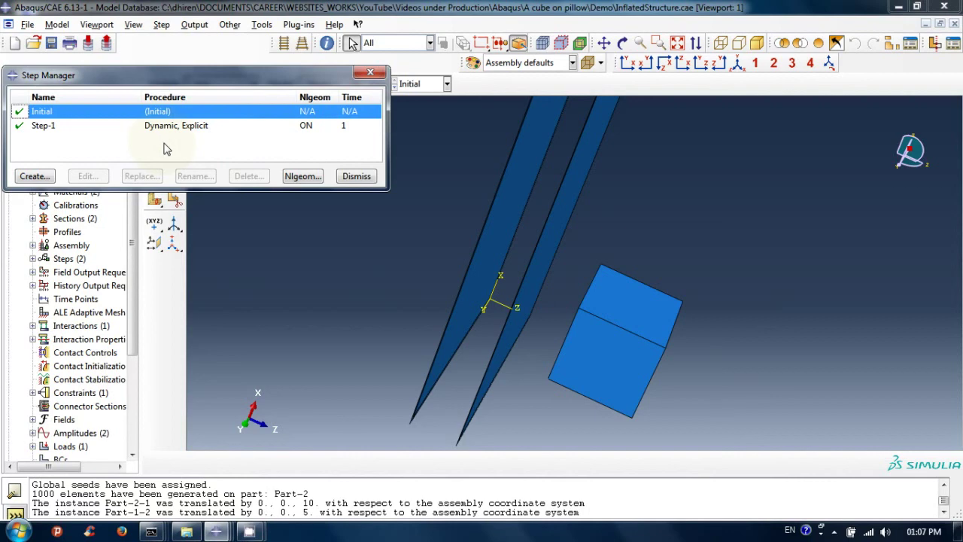
left_click(34, 176)
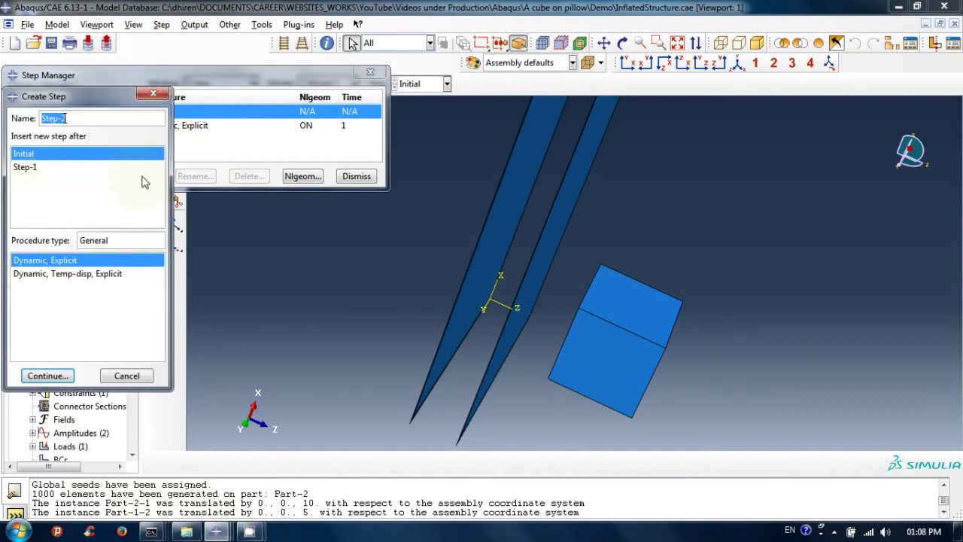